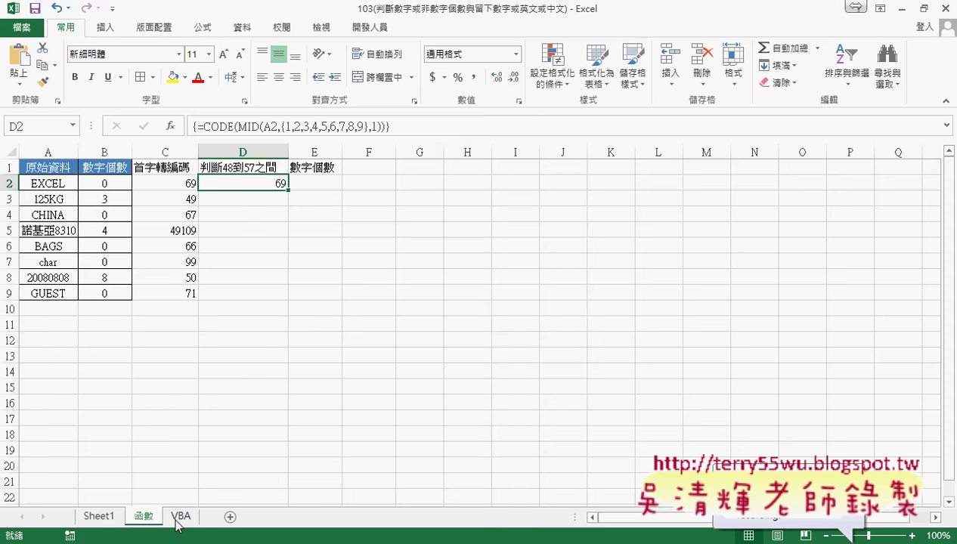
# Step: On the VBA sheet, select A2:A9 and run the 數字個數 and 非數字個數 macros
pyautogui.click(179, 517)
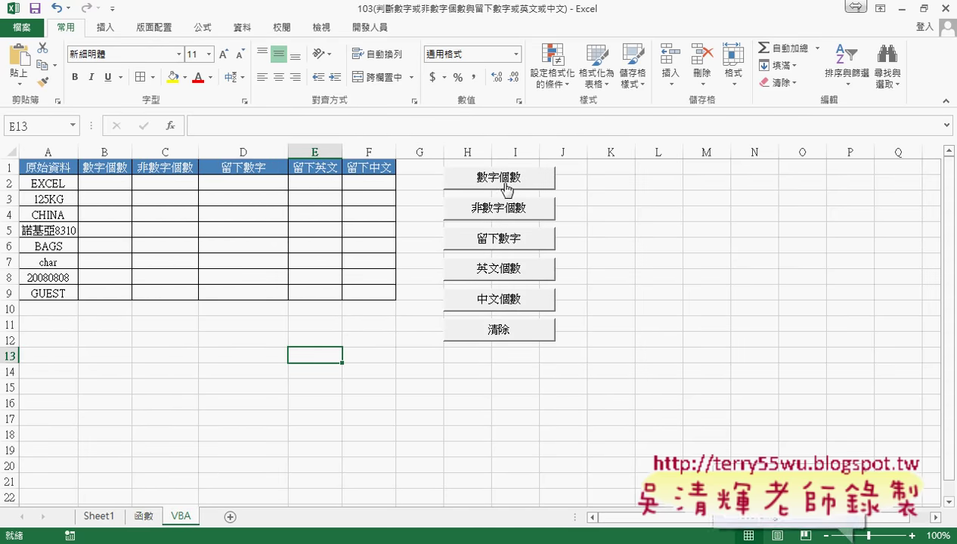
pyautogui.moveTo(49, 183); pyautogui.dragTo(53, 294)
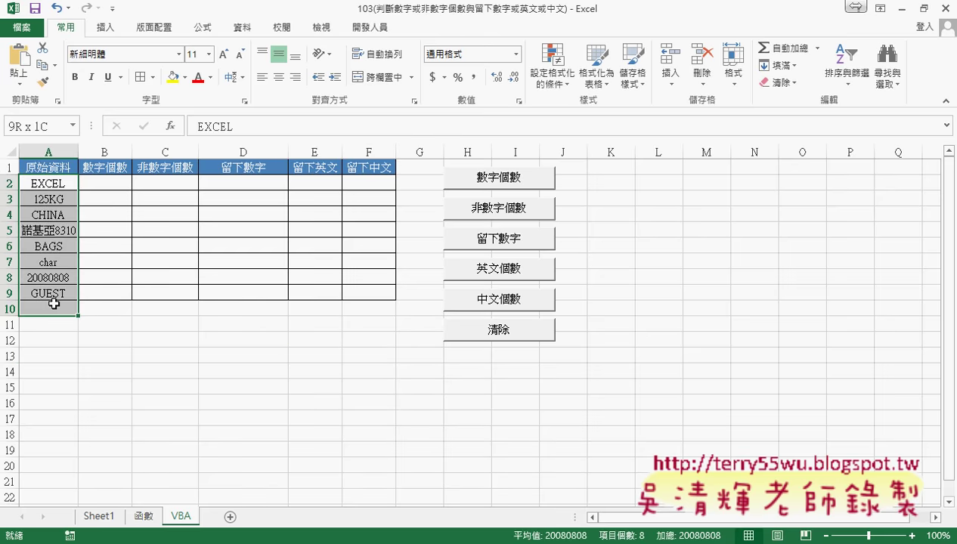
pyautogui.click(512, 190)
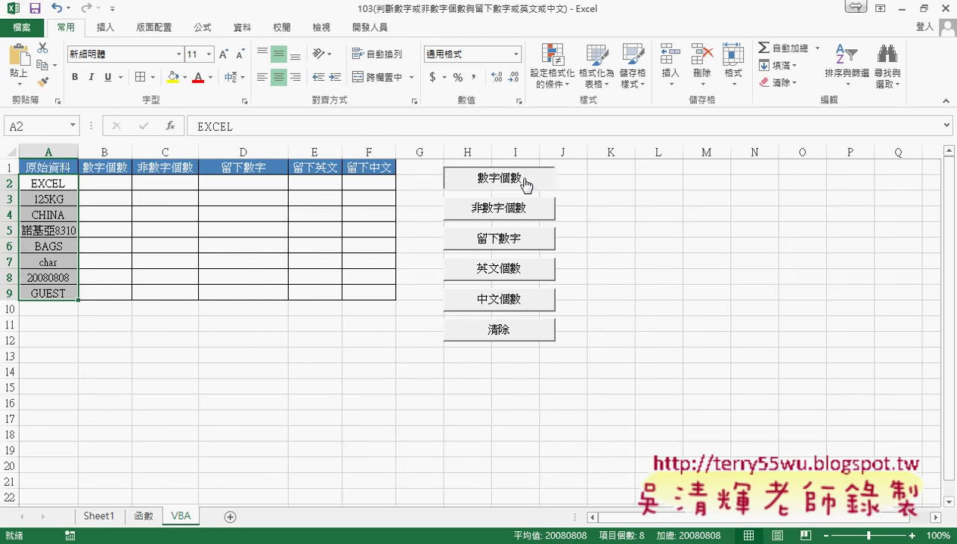
pyautogui.click(493, 214)
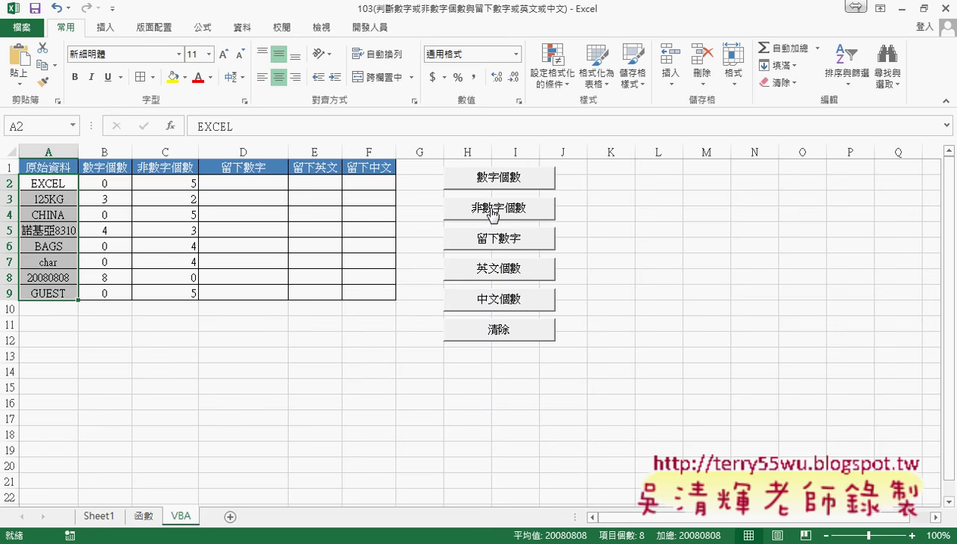
# Step: Run the 留下數字, 英文個數 and 中文個數 macros, then clear the results and return to 函數
pyautogui.click(242, 185)
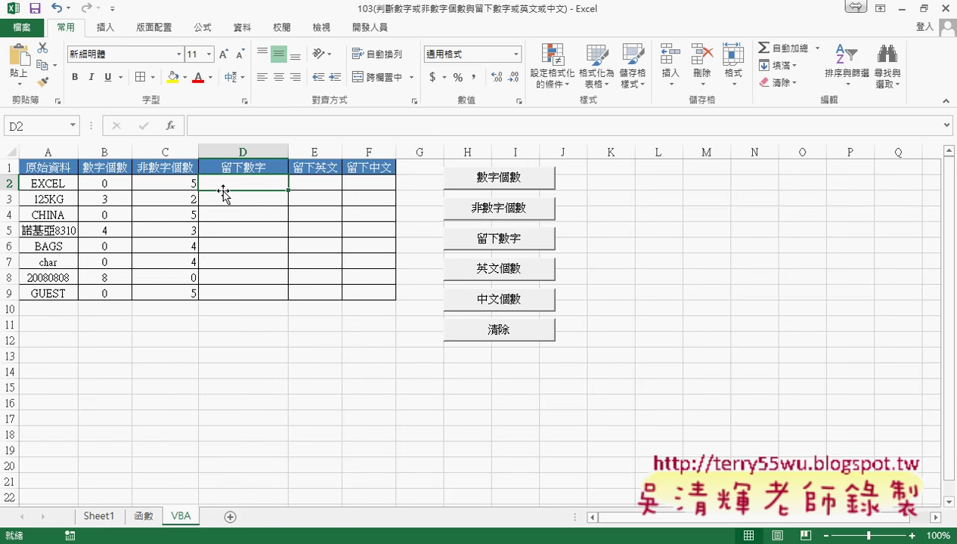
pyautogui.click(489, 240)
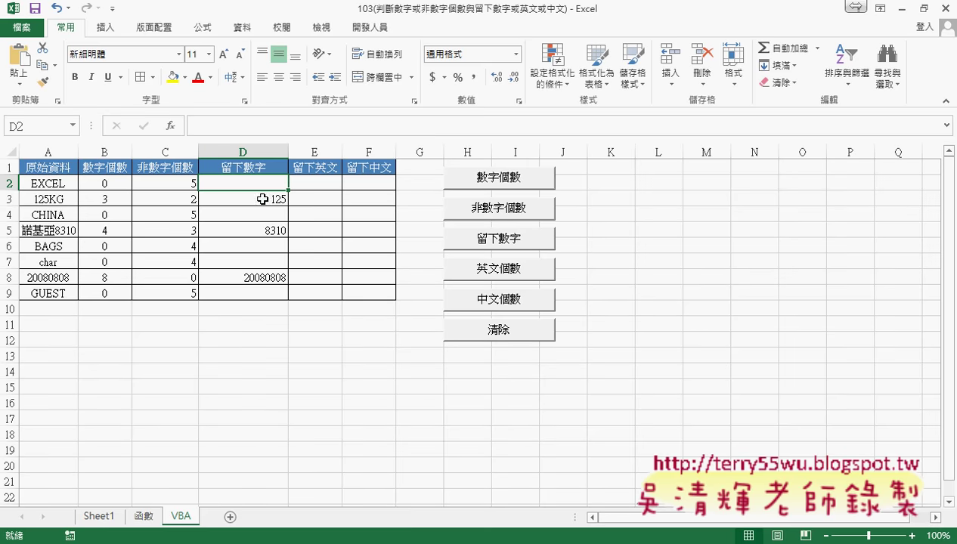
pyautogui.click(493, 272)
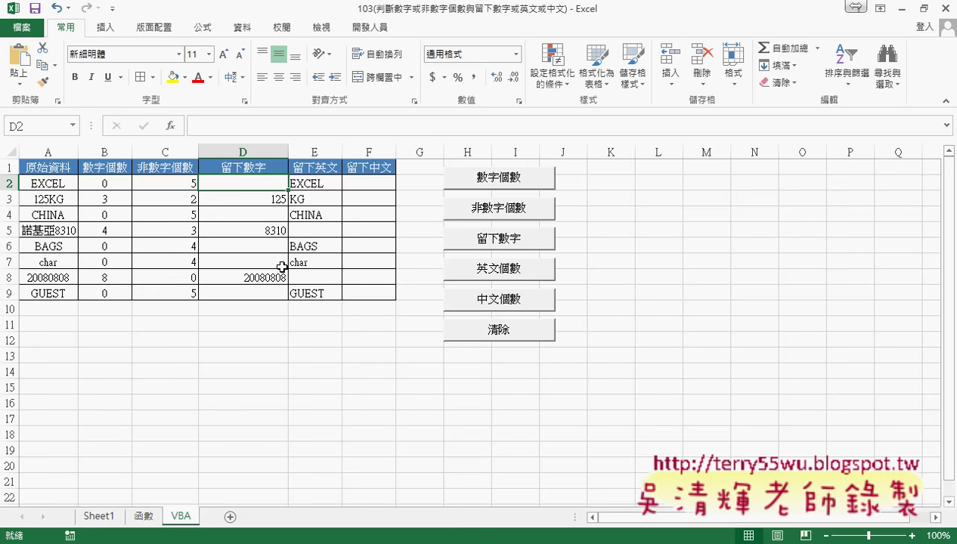
pyautogui.click(490, 302)
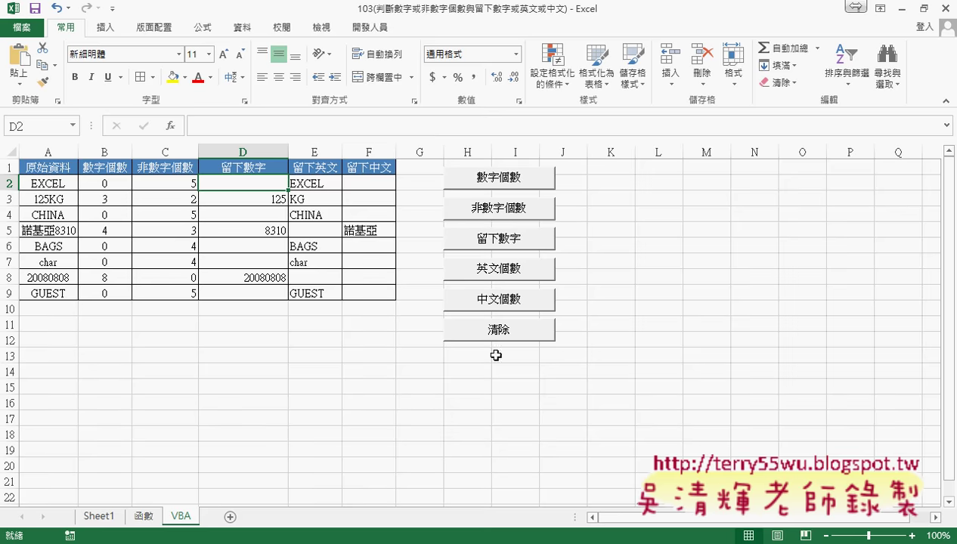
pyautogui.click(496, 331)
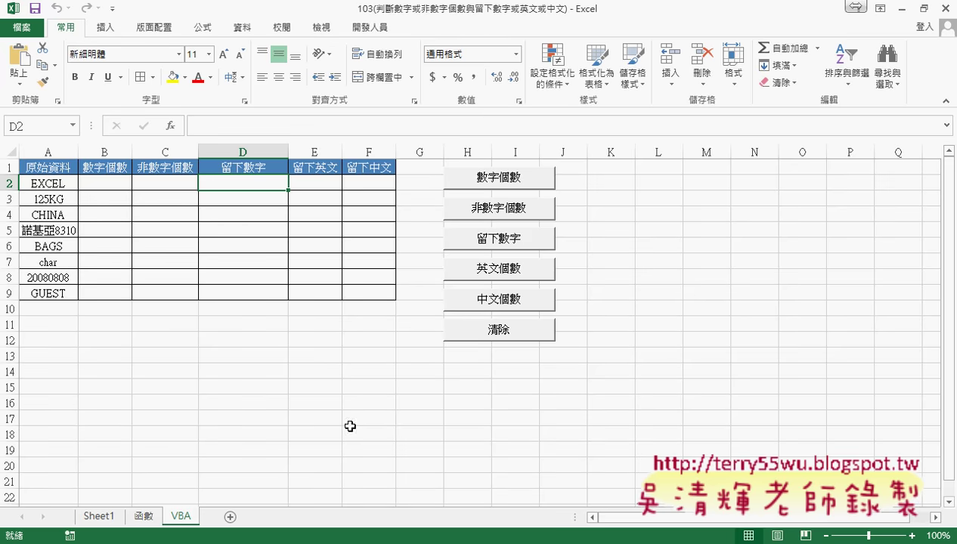
pyautogui.click(146, 517)
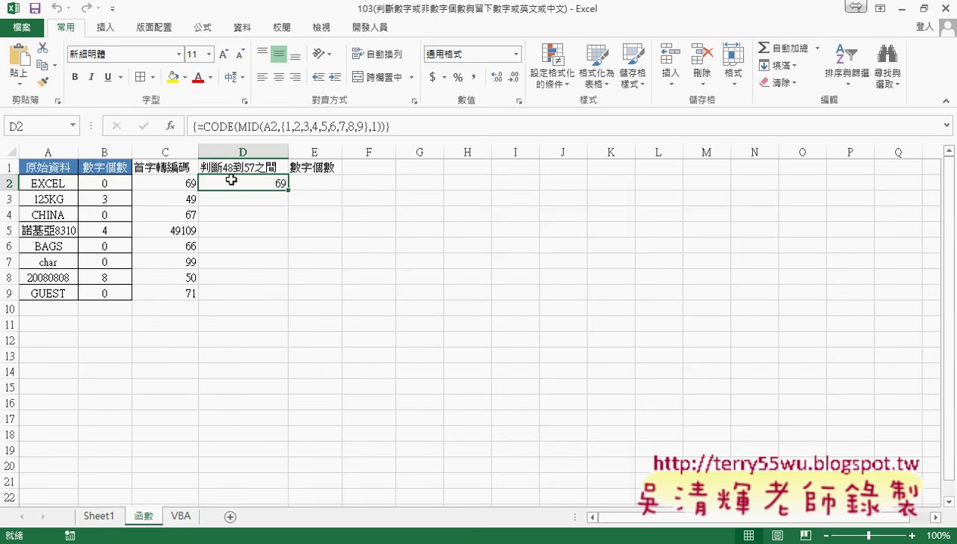
# Step: Undo and restore D2's array formula, then inspect its CODE(MID(A2,{1,…,9},1)) parts
pyautogui.press('Delete')
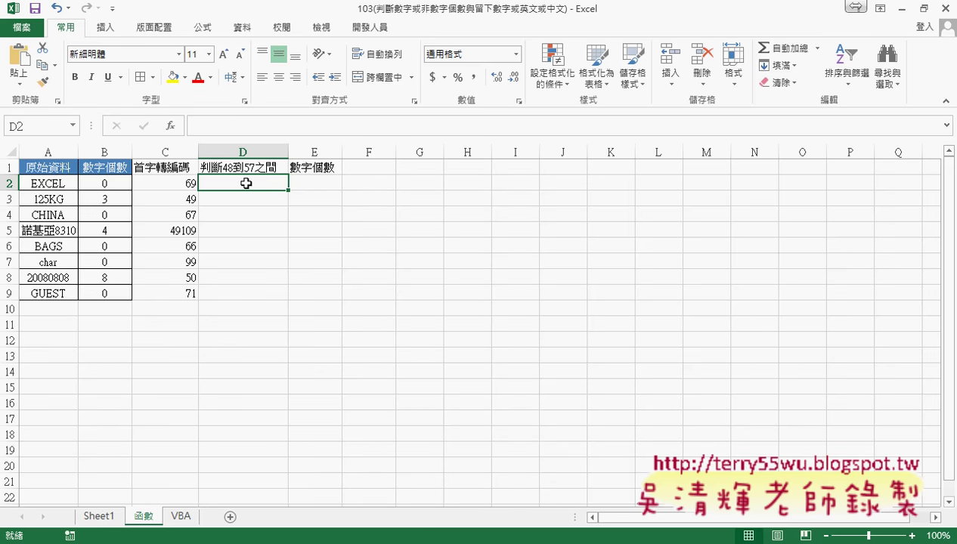
pyautogui.hotkey('ctrl', 'z')
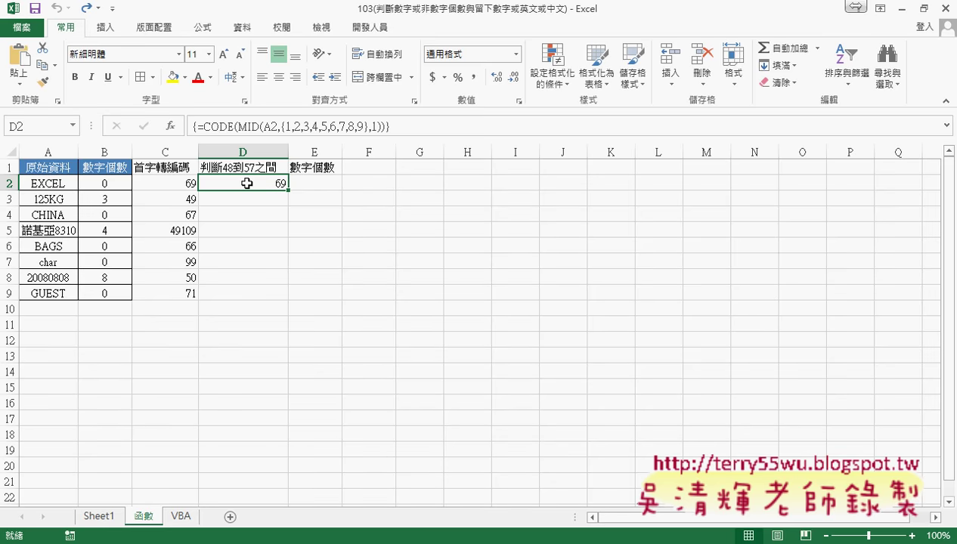
pyautogui.click(201, 126)
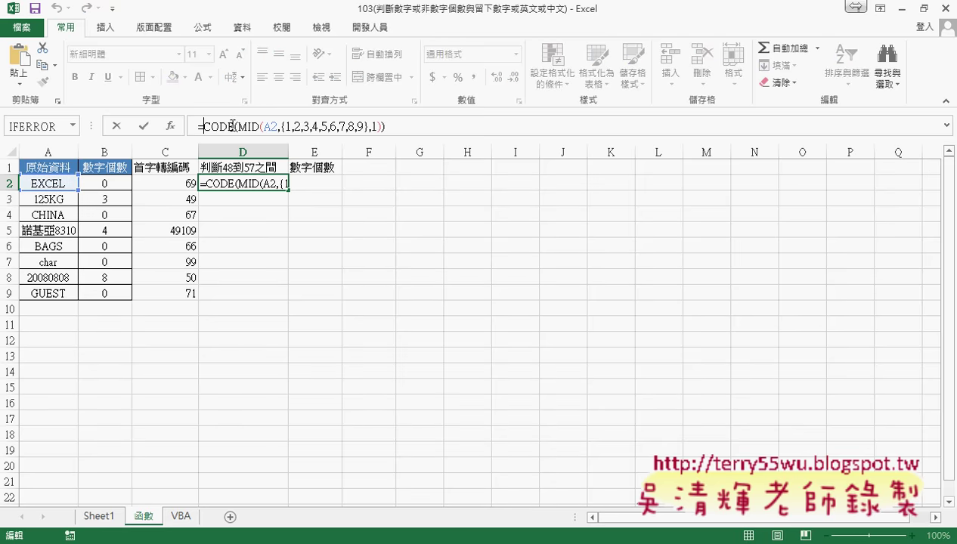
pyautogui.click(234, 126)
pyautogui.moveTo(281, 126); pyautogui.dragTo(370, 126)
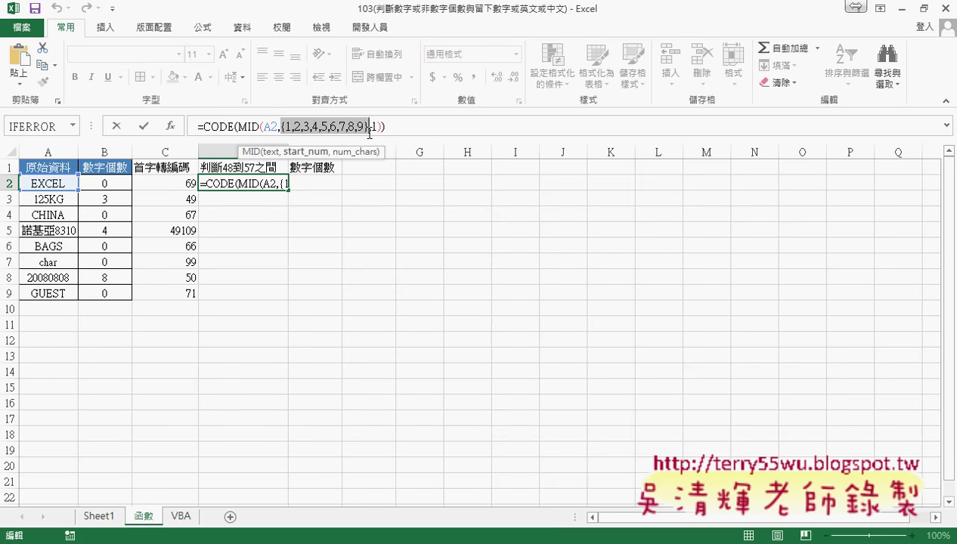
# Step: Append >47 to D2's formula and wrap the code comparison in parentheses
pyautogui.click(467, 129)
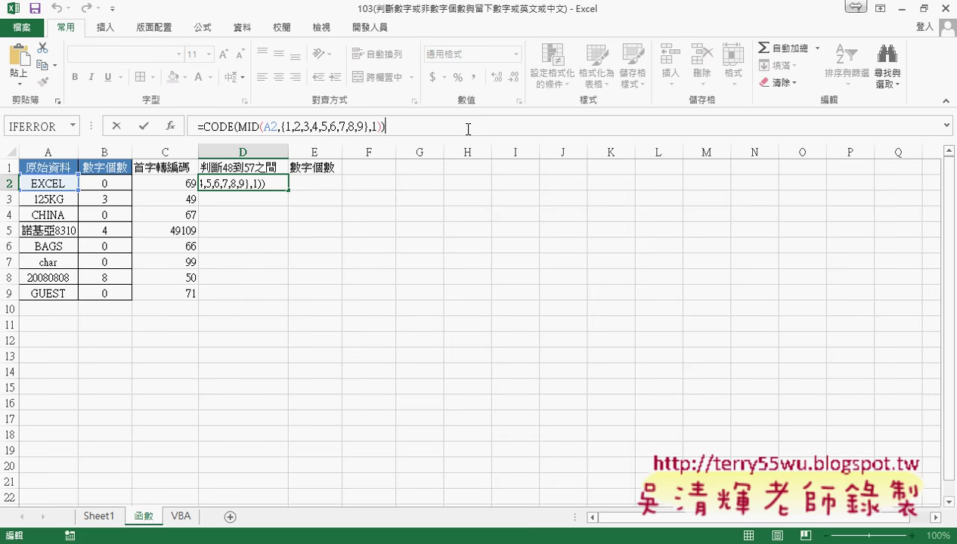
pyautogui.write('>4')
pyautogui.write('7')
pyautogui.click(201, 127)
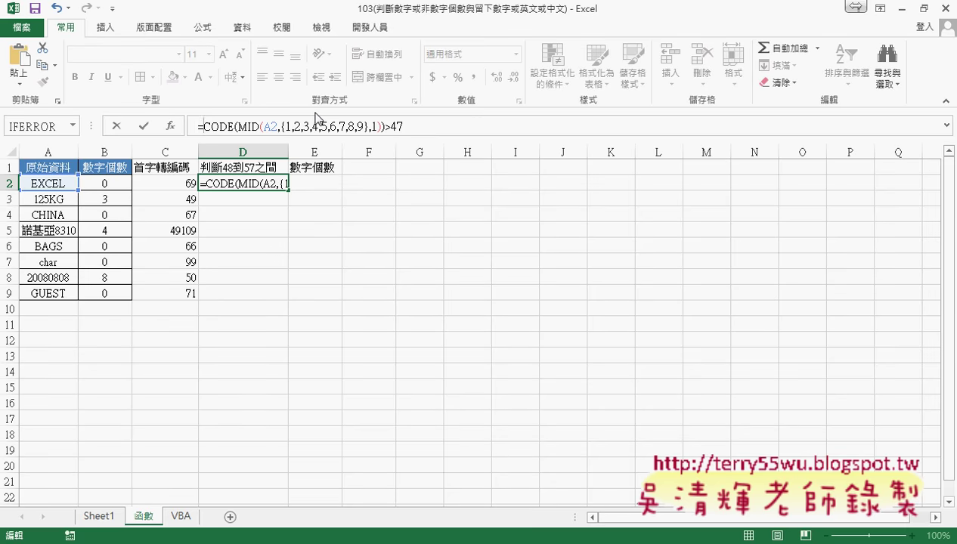
pyautogui.write('(')
pyautogui.click(426, 128)
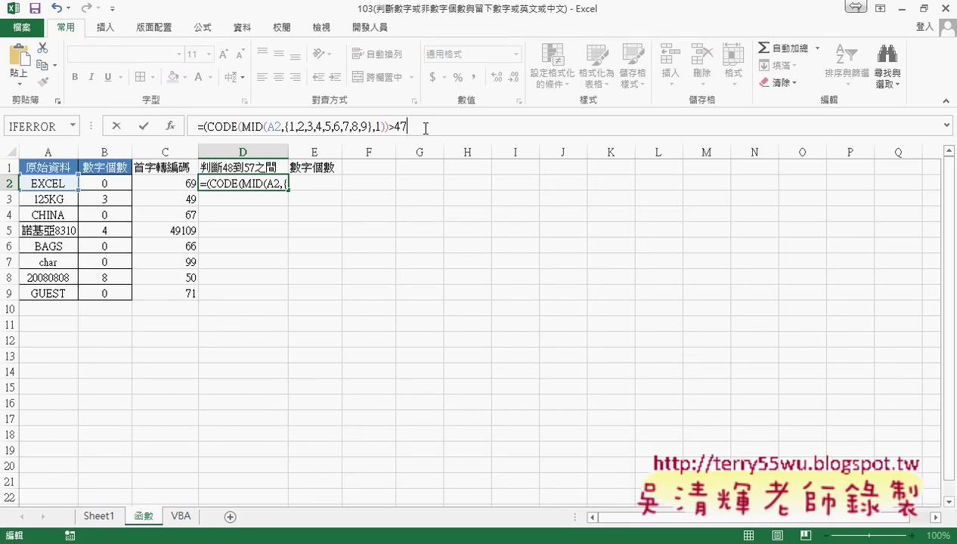
pyautogui.write(')')
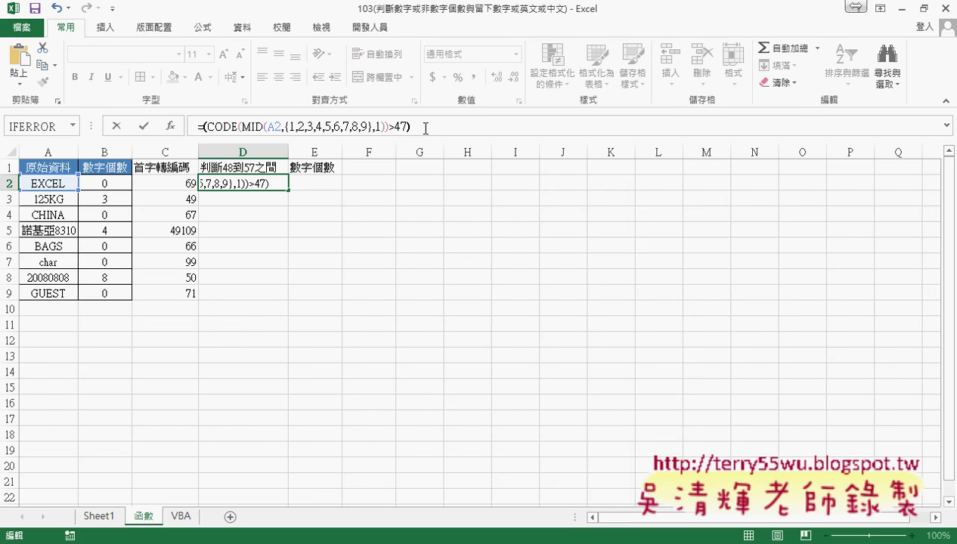
pyautogui.moveTo(205, 127)
pyautogui.mouseDown()
pyautogui.moveTo(408, 126)
pyautogui.moveTo(203, 127)
pyautogui.mouseUp()
pyautogui.hotkey('ctrl', 'c')
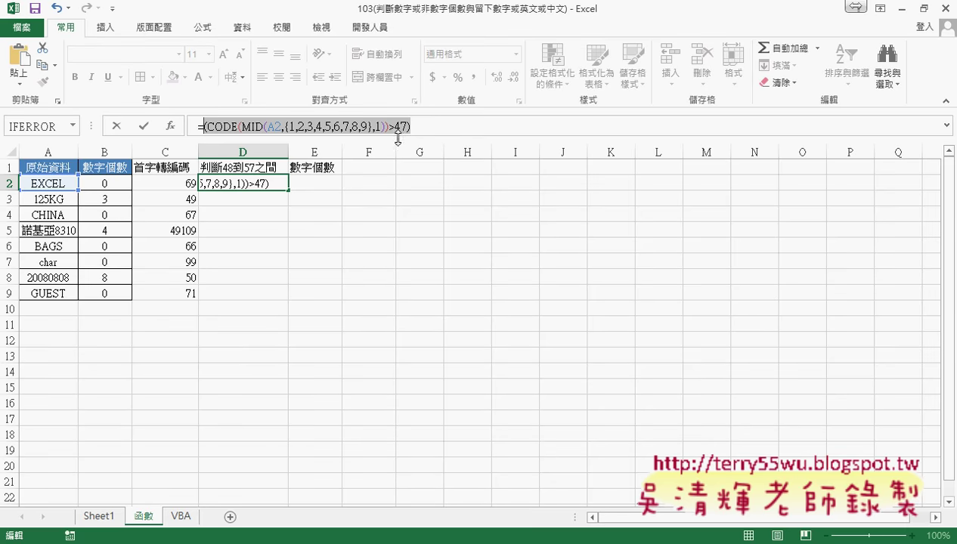
pyautogui.click(419, 125)
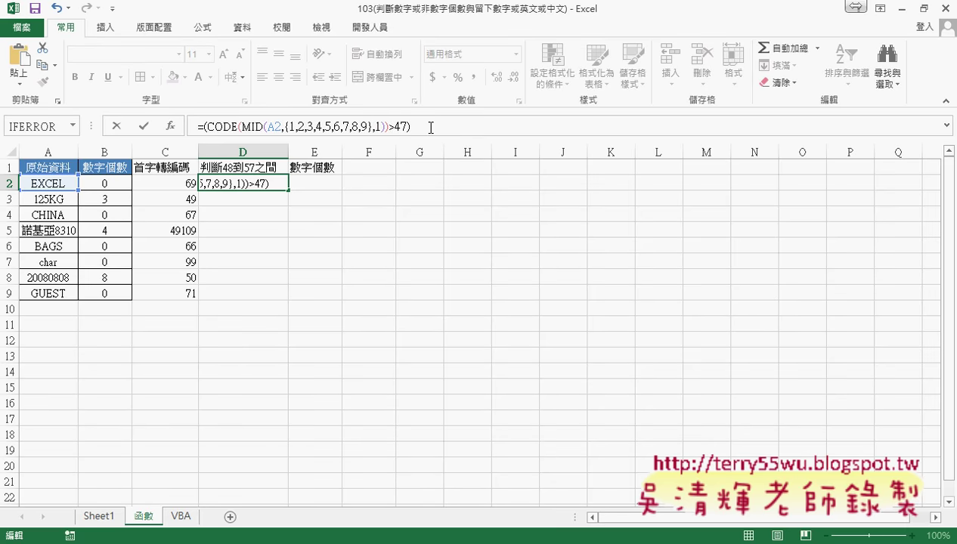
# Step: Multiply the >47 test by a pasted copy changed to <58, then select the whole formula
pyautogui.write('*')
pyautogui.hotkey('ctrl', 'v')
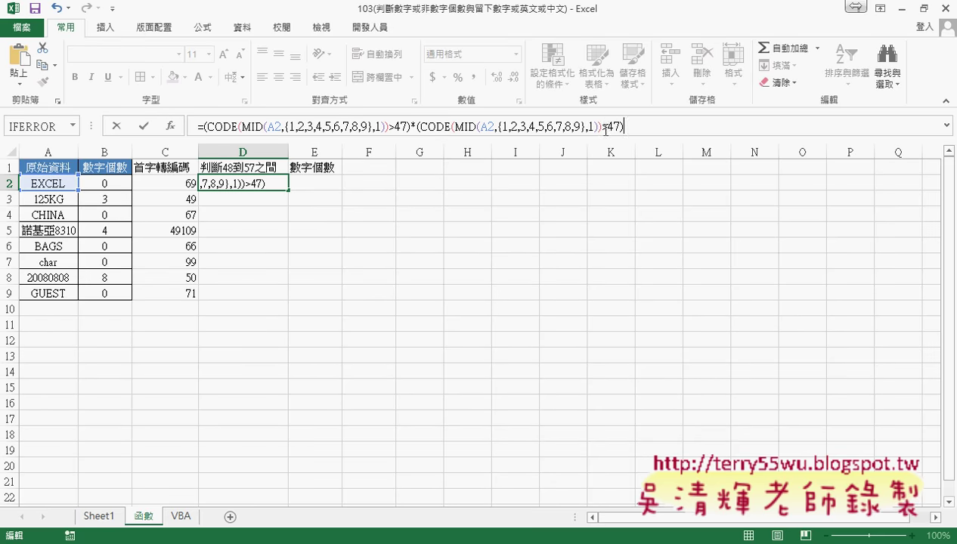
pyautogui.moveTo(603, 128); pyautogui.dragTo(617, 127)
pyautogui.write('<58')
pyautogui.press('Delete')
pyautogui.moveTo(203, 127); pyautogui.dragTo(640, 124)
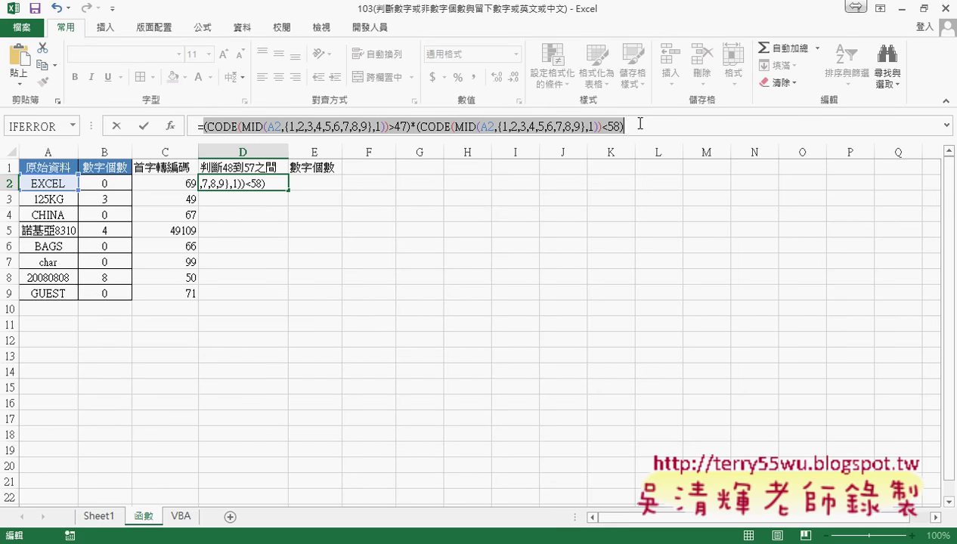
pyautogui.rightClick(531, 126)
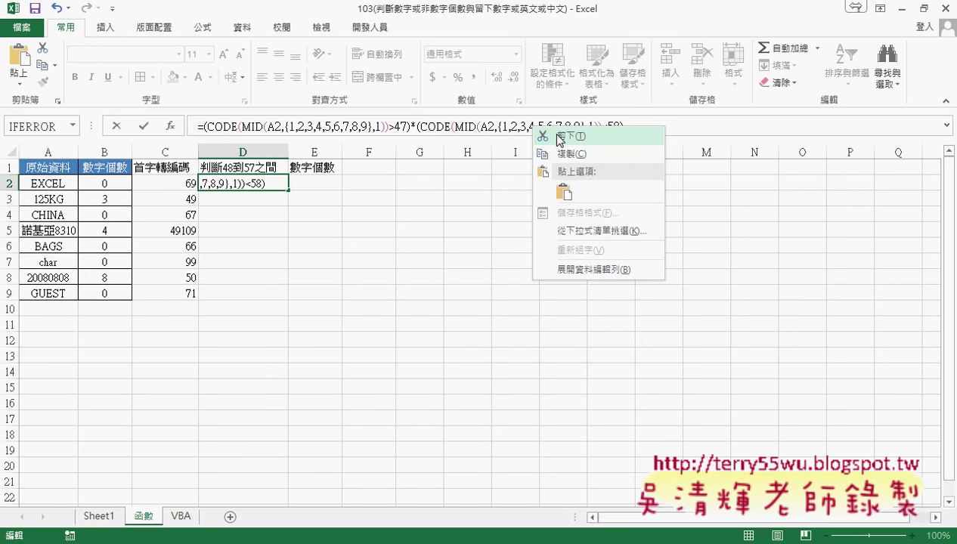
# Step: Cut the digit test and paste it as the Value argument of a new 邏輯 IFERROR function
pyautogui.click(559, 137)
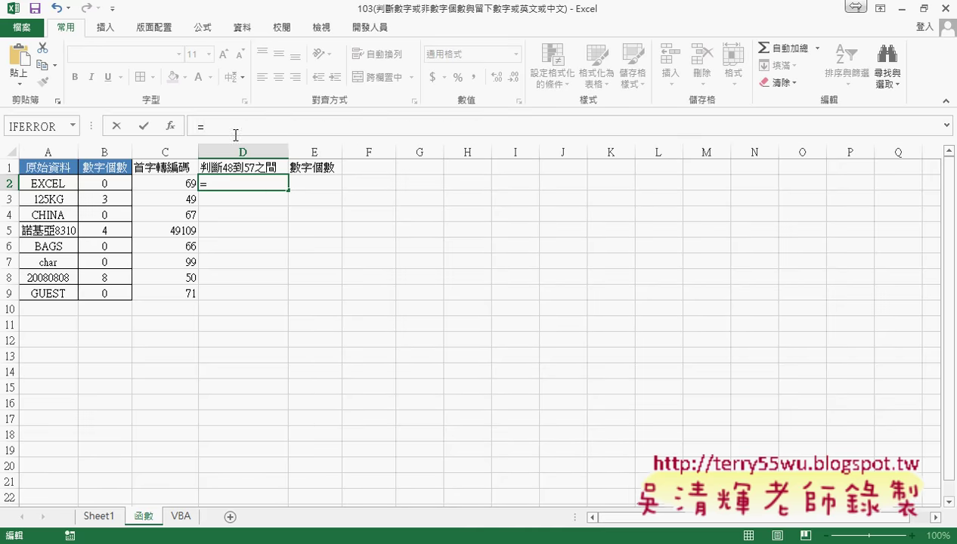
pyautogui.click(170, 128)
pyautogui.click(427, 190)
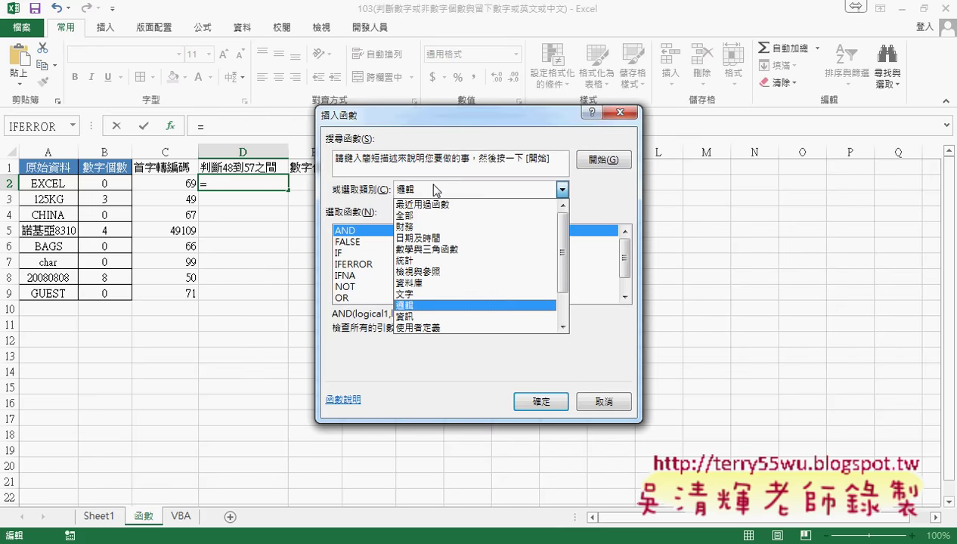
pyautogui.click(432, 189)
pyautogui.click(368, 264)
pyautogui.click(541, 401)
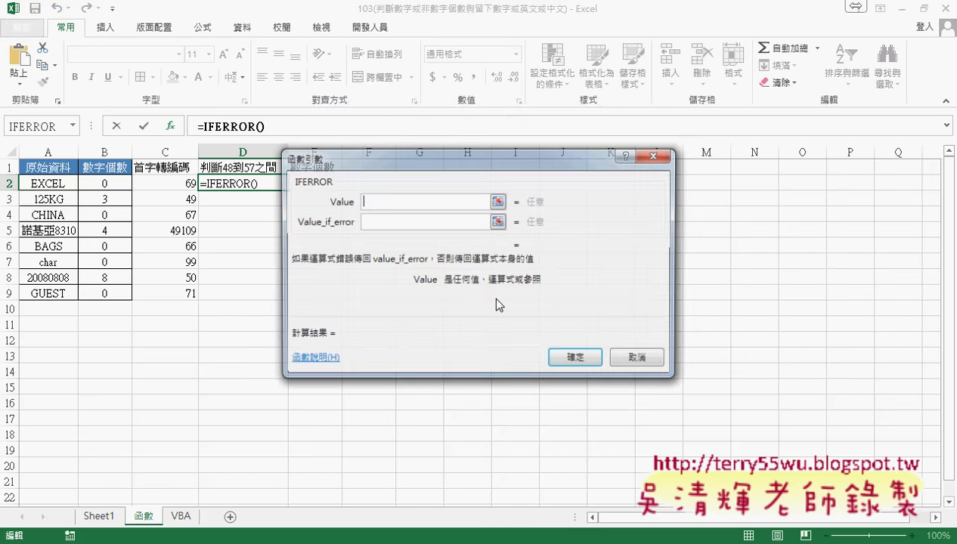
pyautogui.rightClick(414, 202)
pyautogui.click(431, 246)
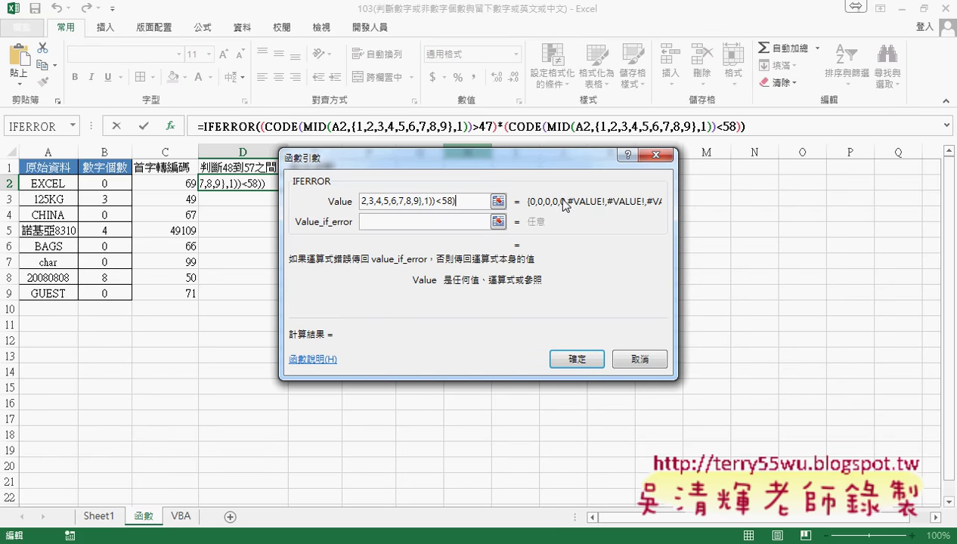
pyautogui.click(409, 220)
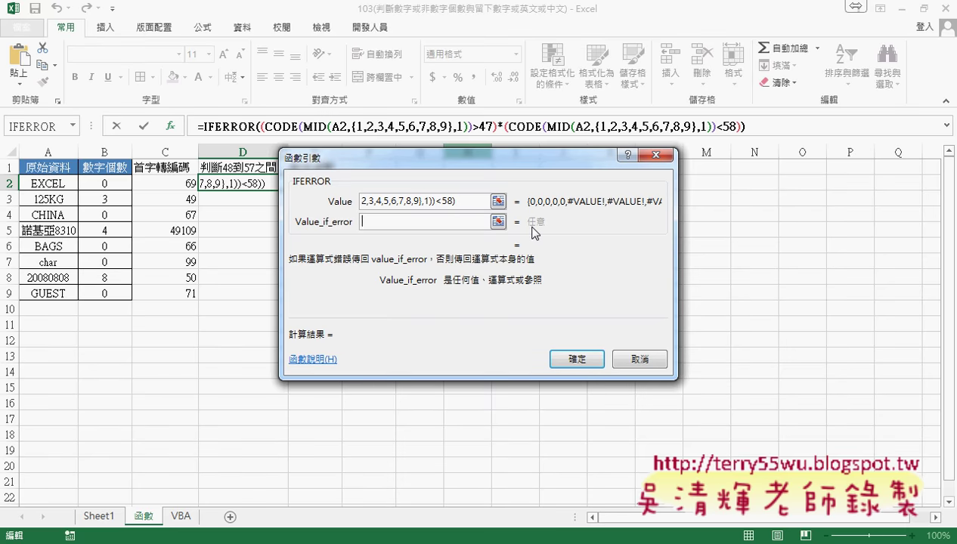
pyautogui.write('"')
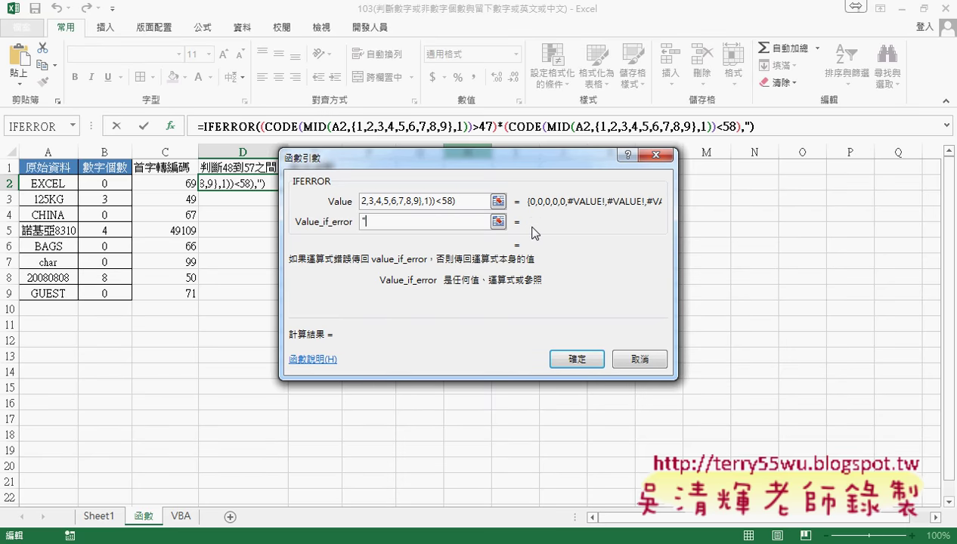
pyautogui.press('BackSpace')
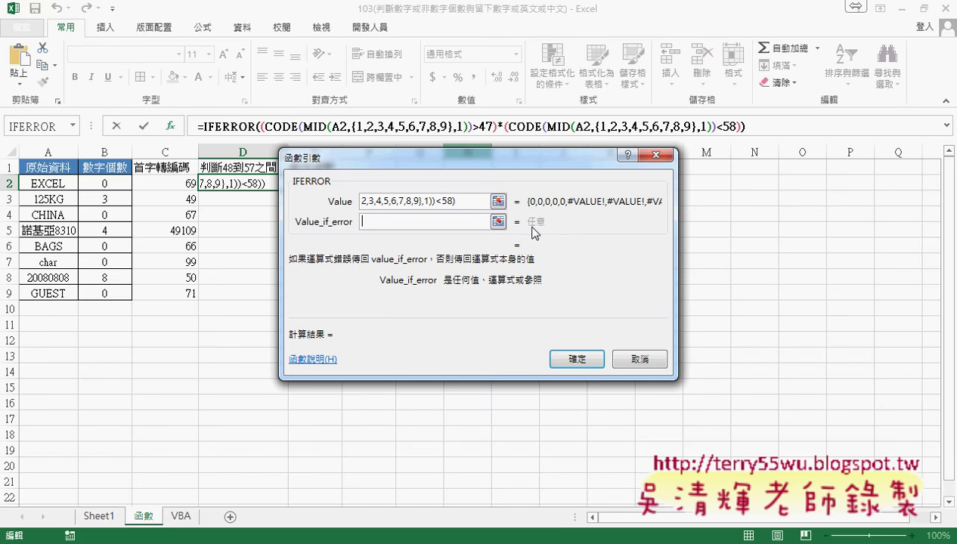
pyautogui.write('0')
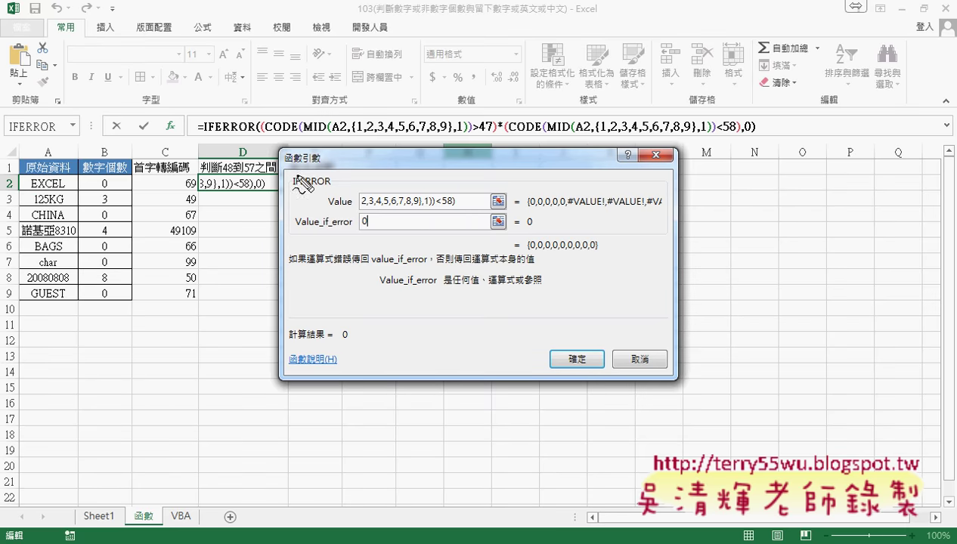
pyautogui.moveTo(199, 136); pyautogui.dragTo(244, 134)
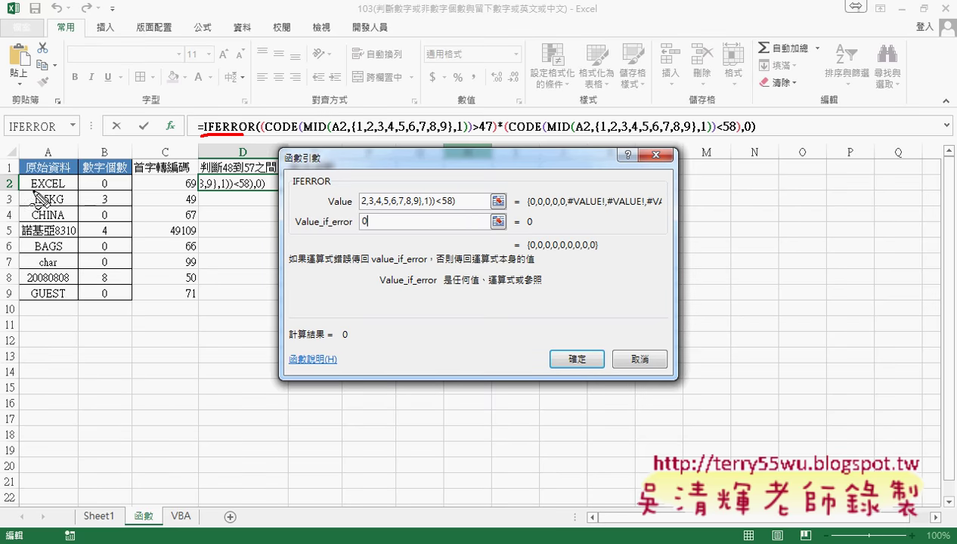
pyautogui.moveTo(33, 195); pyautogui.dragTo(64, 192)
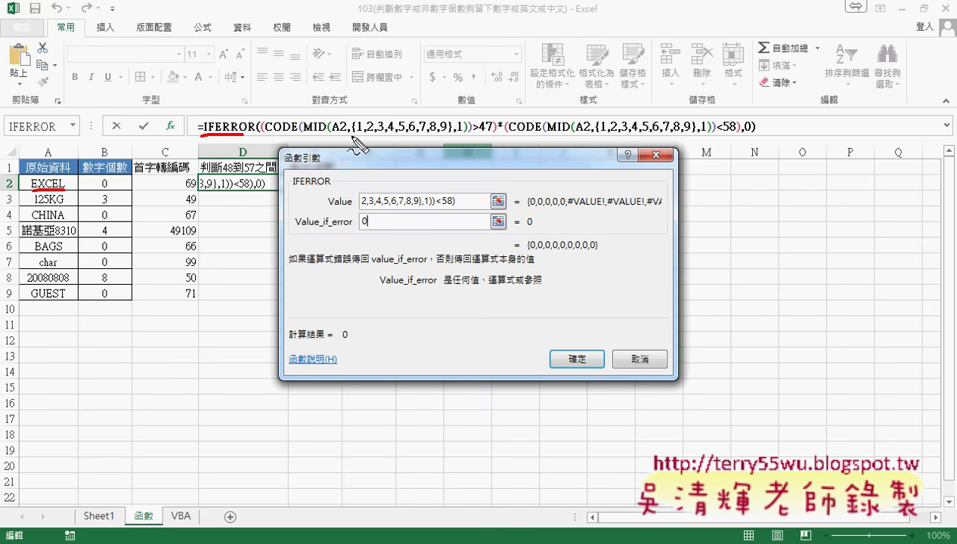
pyautogui.moveTo(353, 137); pyautogui.dragTo(453, 138)
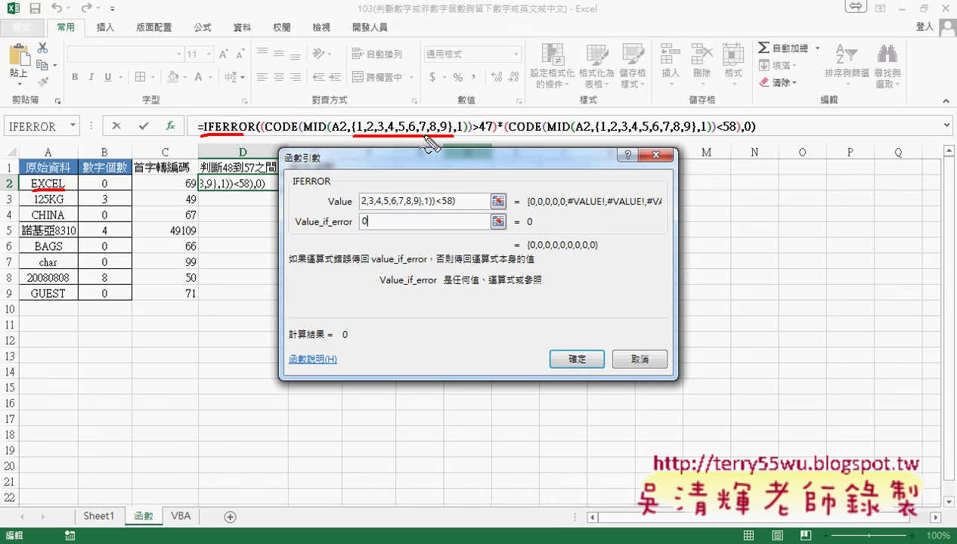
pyautogui.moveTo(405, 113)
pyautogui.mouseDown()
pyautogui.moveTo(406, 141)
pyautogui.moveTo(446, 113)
pyautogui.moveTo(448, 144)
pyautogui.mouseUp()
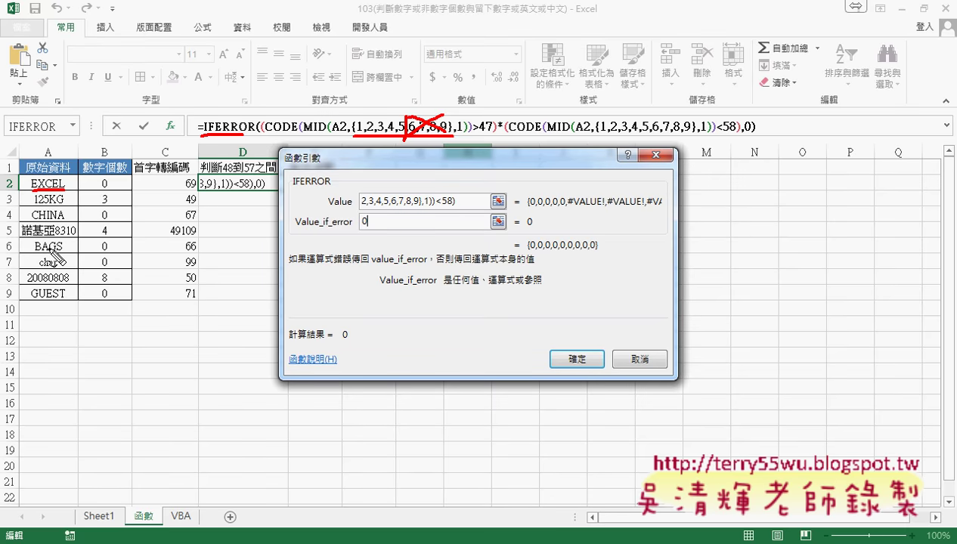
pyautogui.press('Escape')
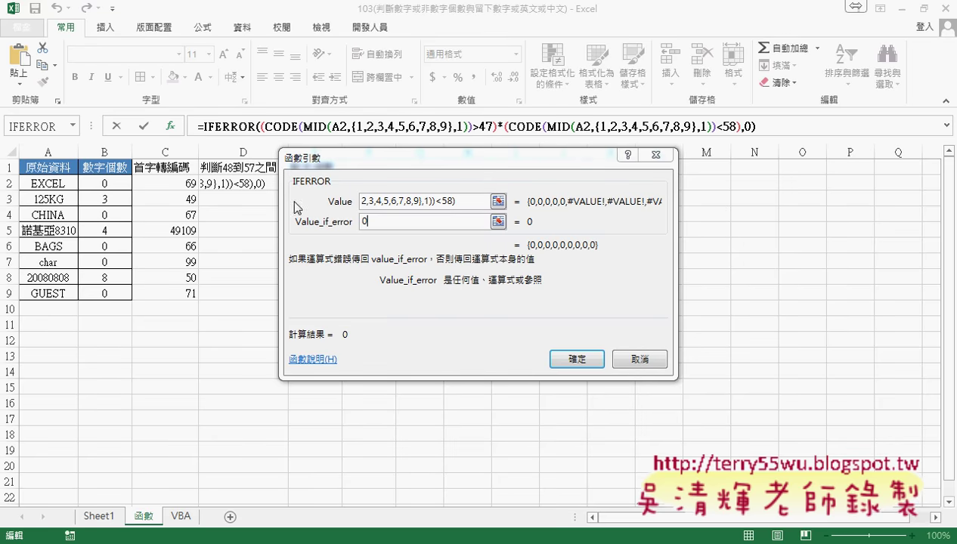
# Step: Confirm the IFERROR formula in D2, then cut its text out, leaving only =
pyautogui.keyDown('ctrl'); pyautogui.keyDown('shift'); pyautogui.click(575, 362); pyautogui.keyUp('shift'); pyautogui.keyUp('ctrl')
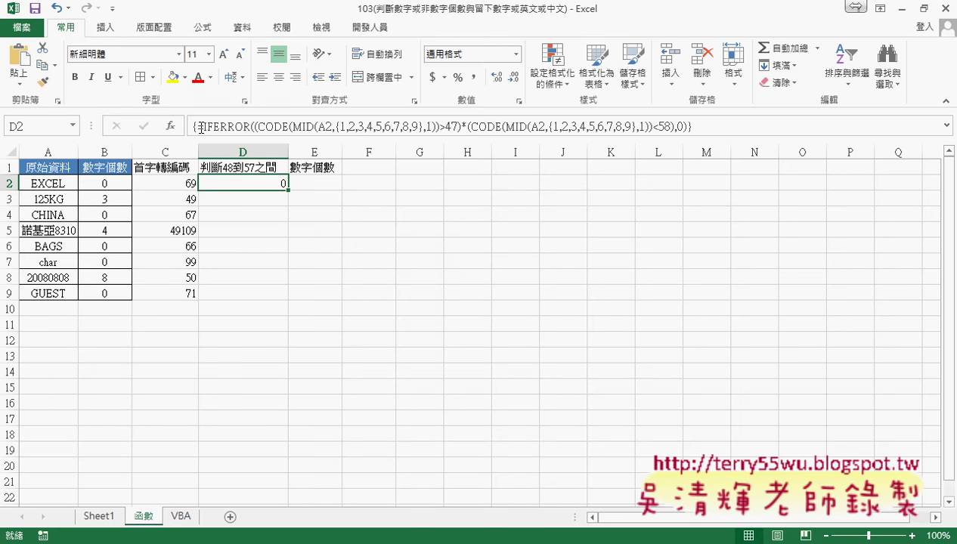
pyautogui.moveTo(201, 127); pyautogui.dragTo(692, 127)
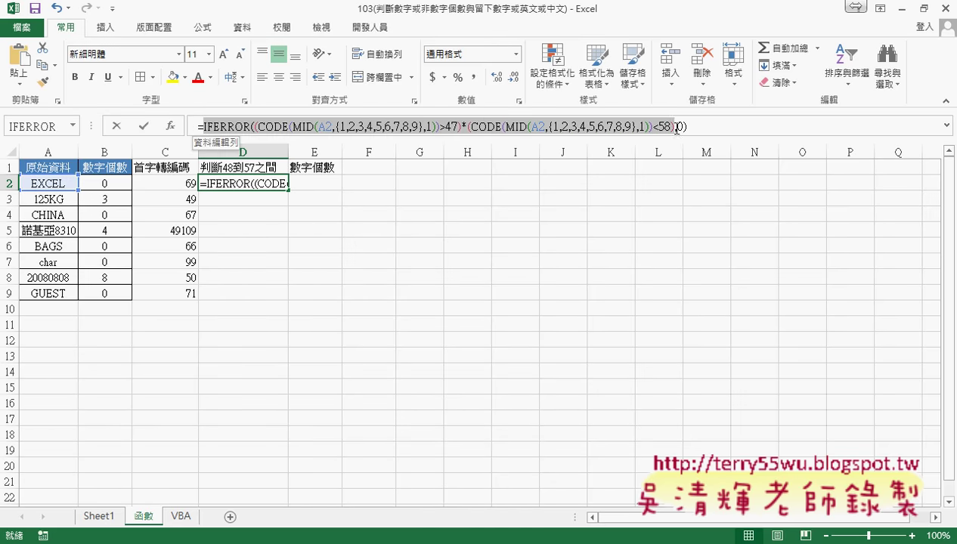
pyautogui.rightClick(630, 130)
pyautogui.click(656, 140)
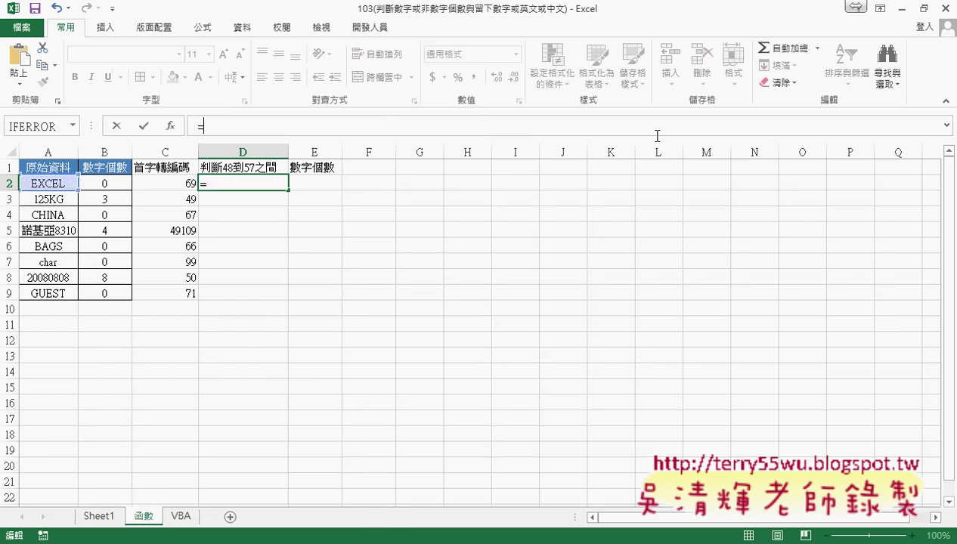
# Step: Pick SUM from the 數學與三角函數 category in the function picker
pyautogui.click(171, 126)
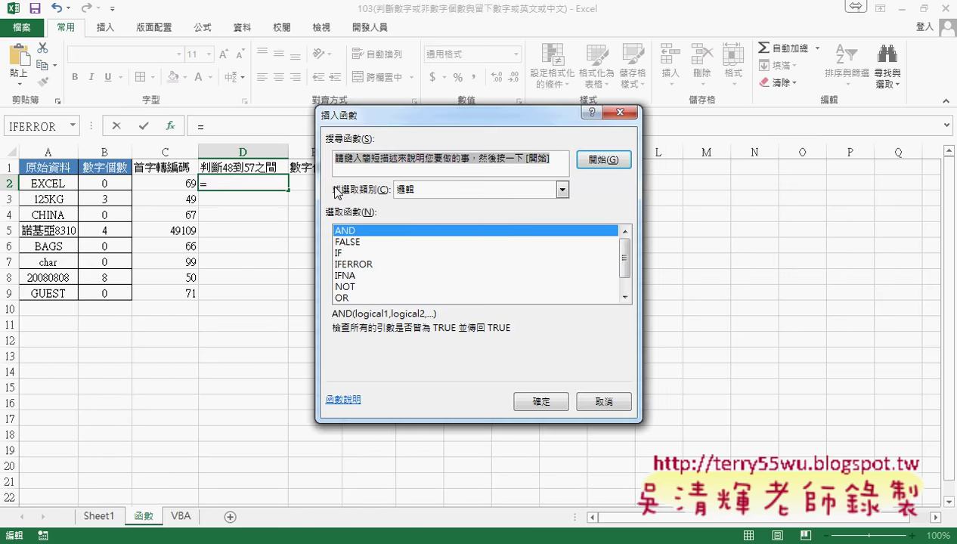
pyautogui.click(424, 193)
pyautogui.click(424, 236)
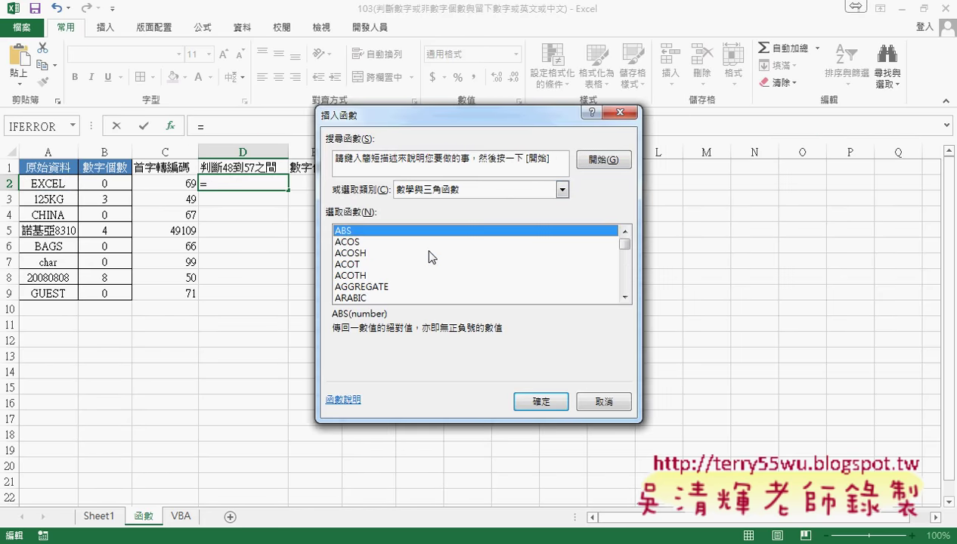
pyautogui.moveTo(624, 244); pyautogui.dragTo(631, 297)
pyautogui.click(624, 232)
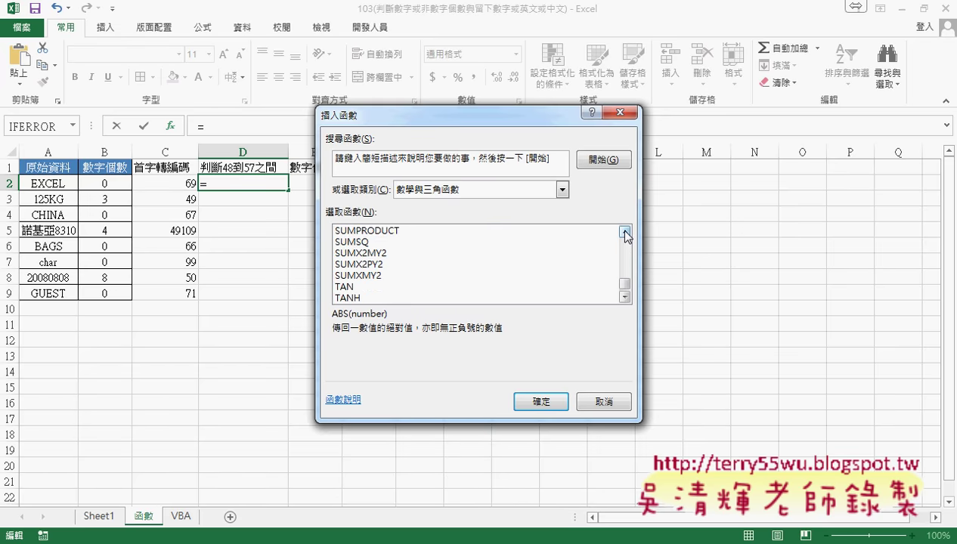
pyautogui.click(624, 232)
pyautogui.click(625, 232)
pyautogui.click(349, 254)
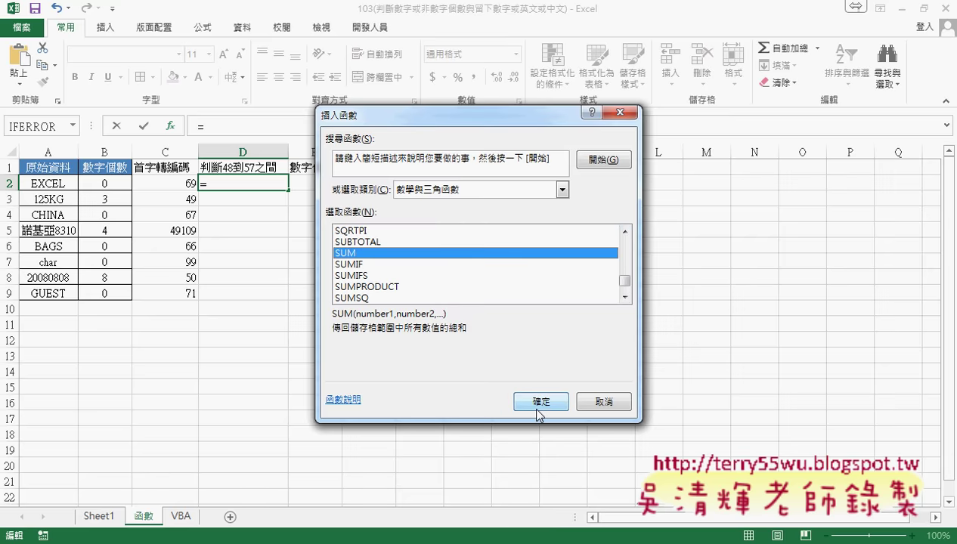
pyautogui.click(540, 403)
# Step: Paste the IFERROR formula as SUM's Number1 argument and confirm it in D2
pyautogui.rightClick(383, 174)
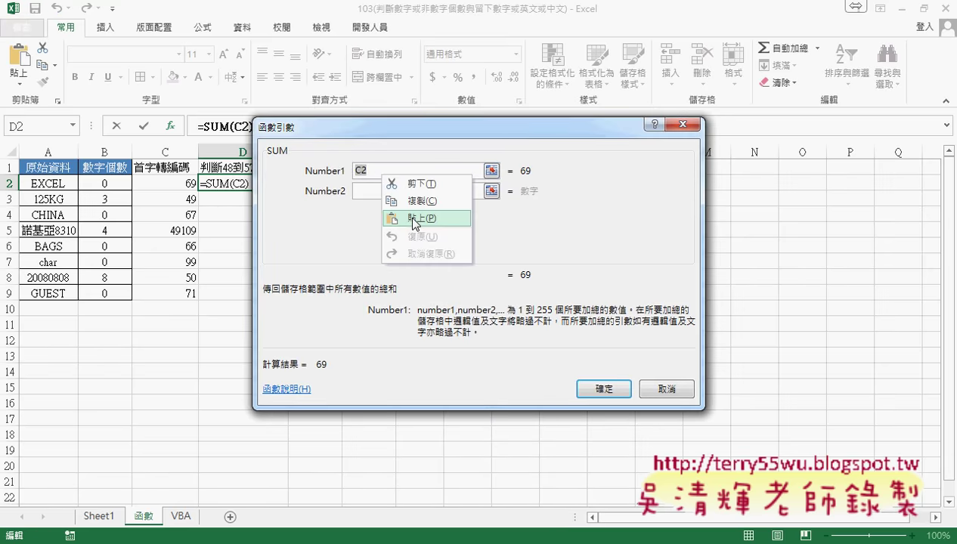
pyautogui.click(435, 226)
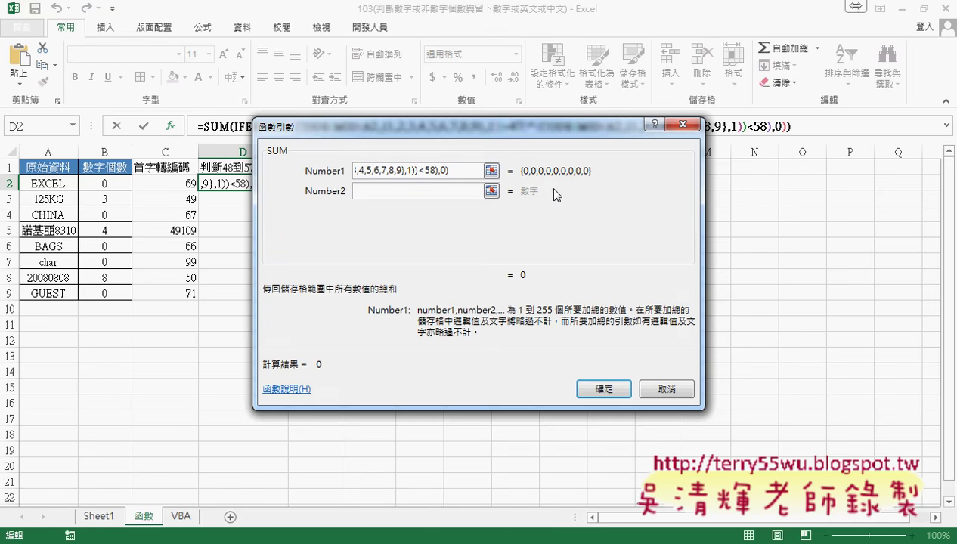
pyautogui.keyDown('ctrl'); pyautogui.keyDown('shift'); pyautogui.click(590, 385); pyautogui.keyUp('shift'); pyautogui.keyUp('ctrl')
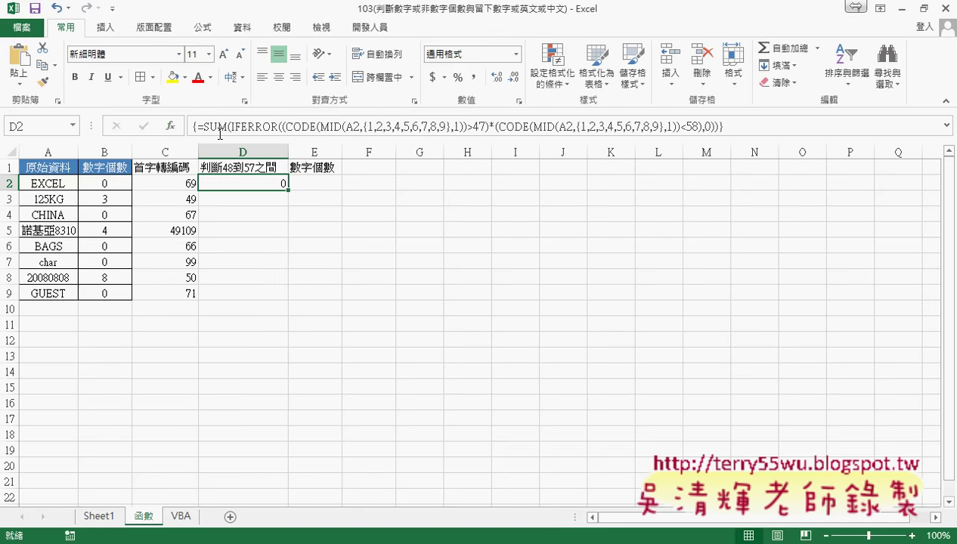
pyautogui.click(203, 126)
pyautogui.click(281, 126)
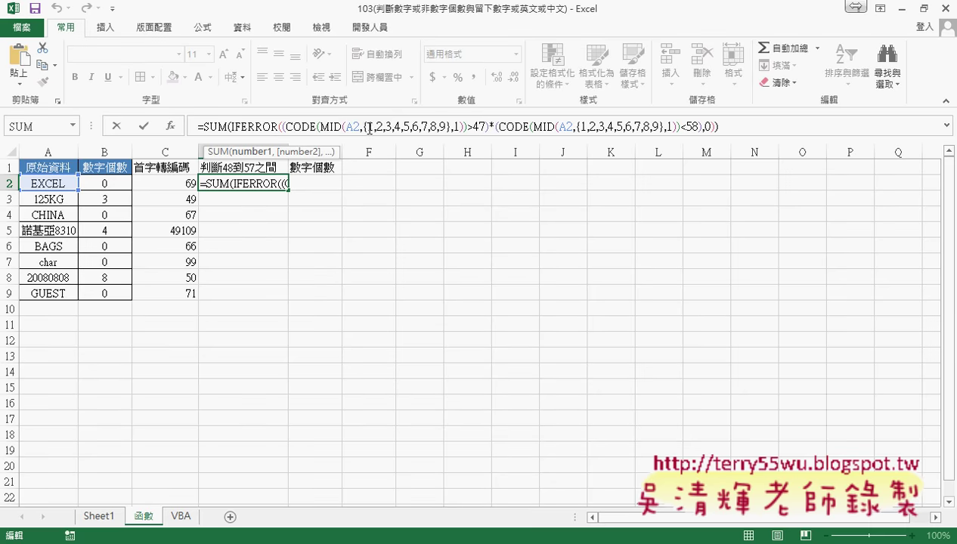
pyautogui.moveTo(363, 126); pyautogui.dragTo(449, 126)
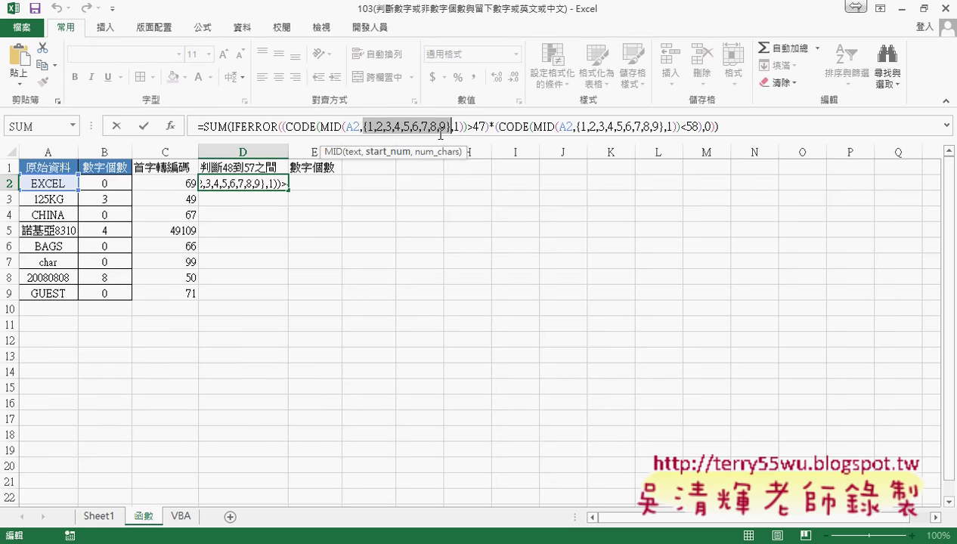
pyautogui.hotkey('ctrl', 'shift', 'Return')
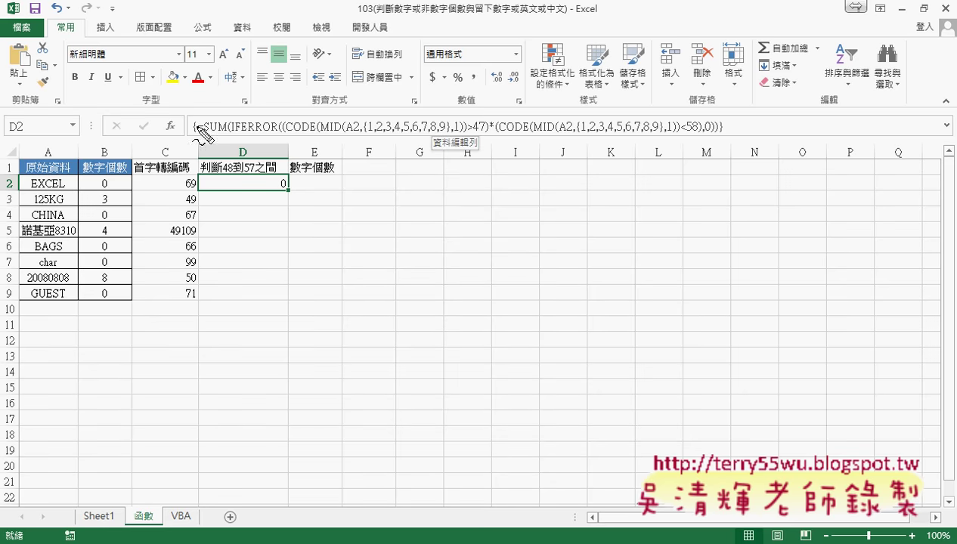
pyautogui.moveTo(192, 138); pyautogui.dragTo(203, 138)
pyautogui.moveTo(718, 137); pyautogui.dragTo(727, 137)
pyautogui.press('Escape')
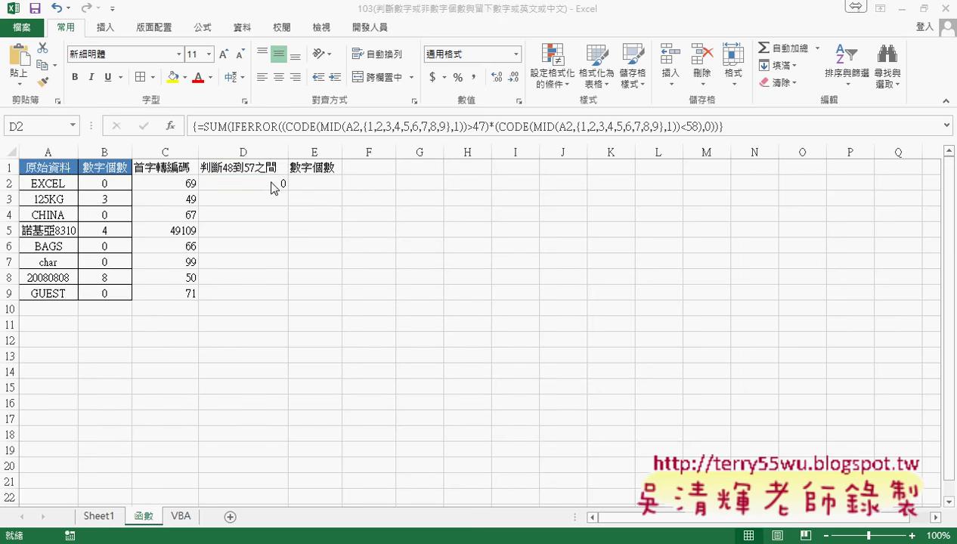
pyautogui.click(274, 186)
# Step: Fill D2's formula down to D9 and inspect the formulas in D3, D5 and D8
pyautogui.moveTo(287, 191); pyautogui.dragTo(287, 302)
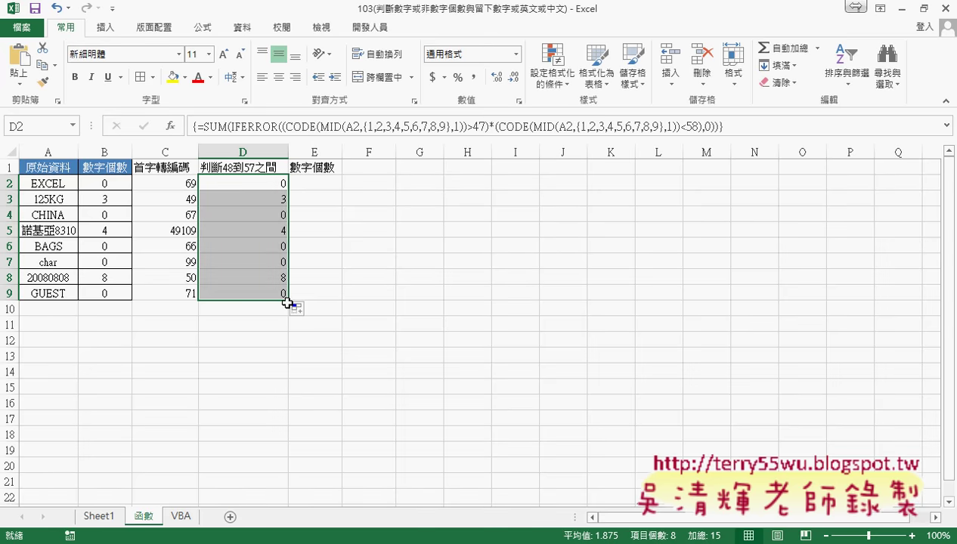
pyautogui.click(255, 203)
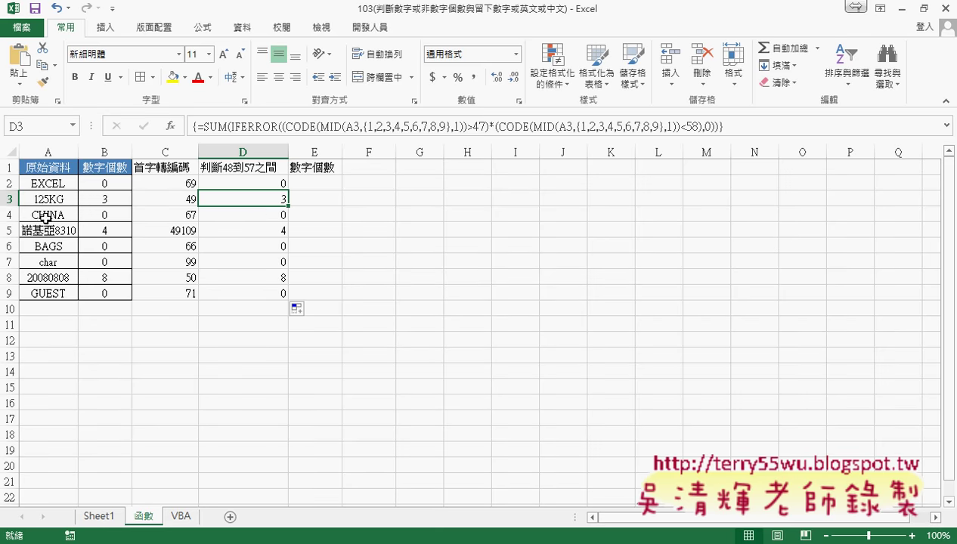
pyautogui.click(269, 229)
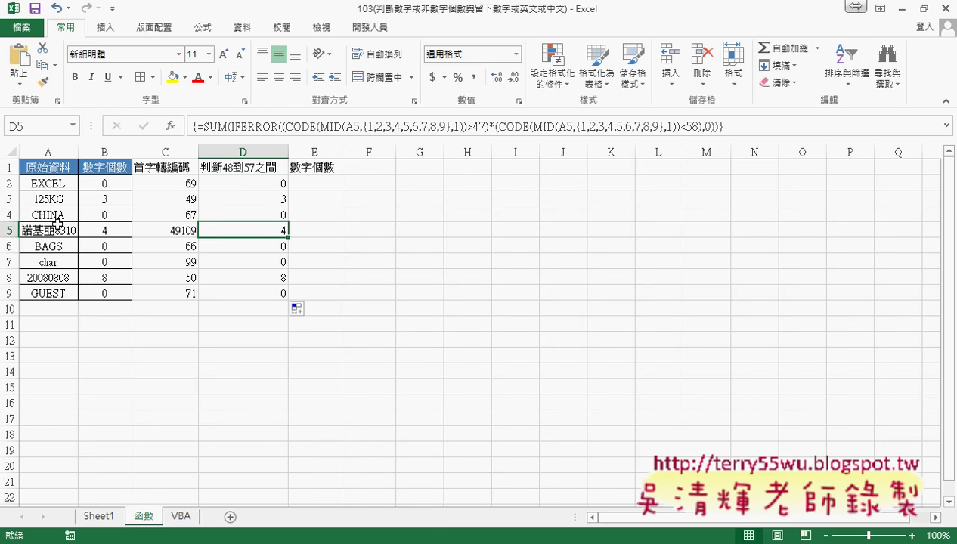
pyautogui.click(264, 277)
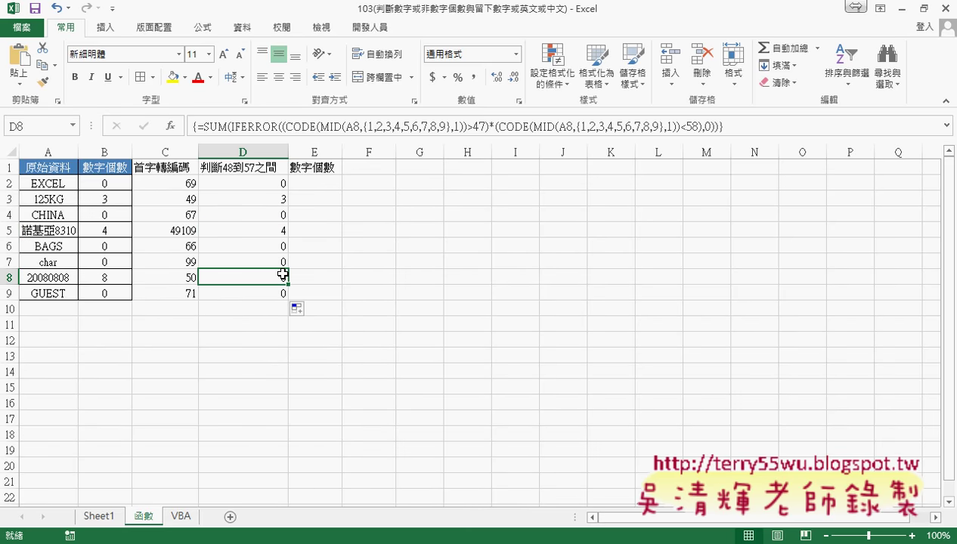
pyautogui.click(371, 127)
pyautogui.moveTo(365, 126); pyautogui.dragTo(452, 126)
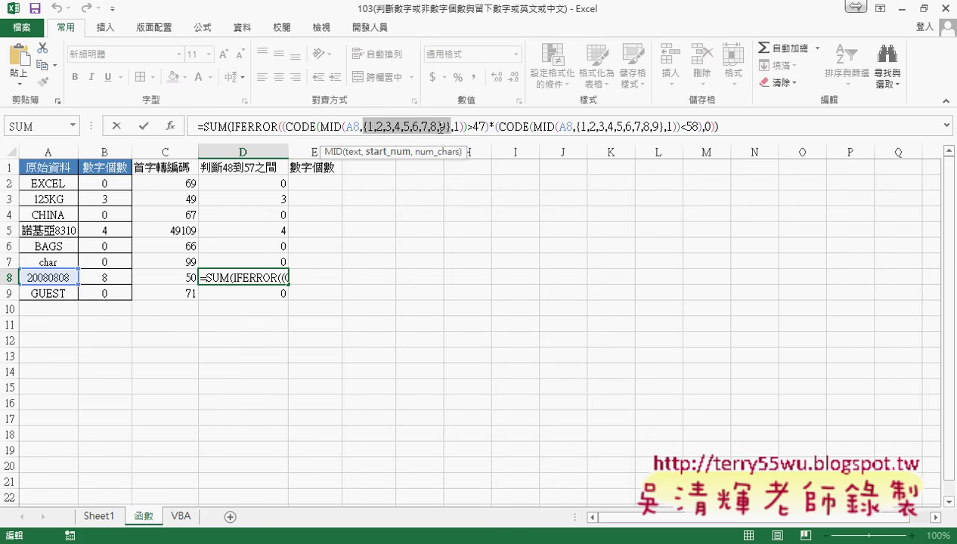
# Step: Examine the two CODE/MID comparisons in D8's formula, then leave the cell
pyautogui.click(308, 125)
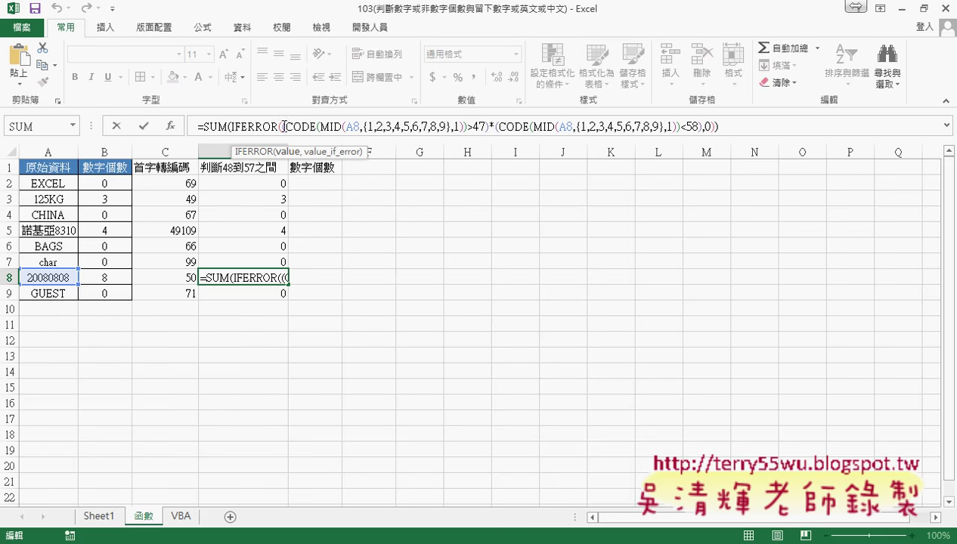
pyautogui.moveTo(284, 125); pyautogui.dragTo(495, 121)
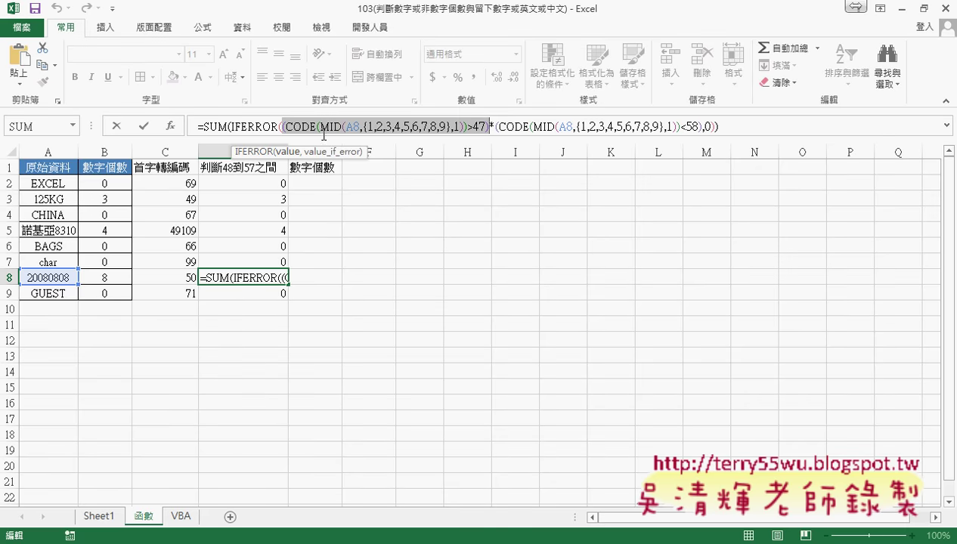
pyautogui.moveTo(280, 126); pyautogui.dragTo(491, 124)
pyautogui.moveTo(495, 125); pyautogui.dragTo(714, 127)
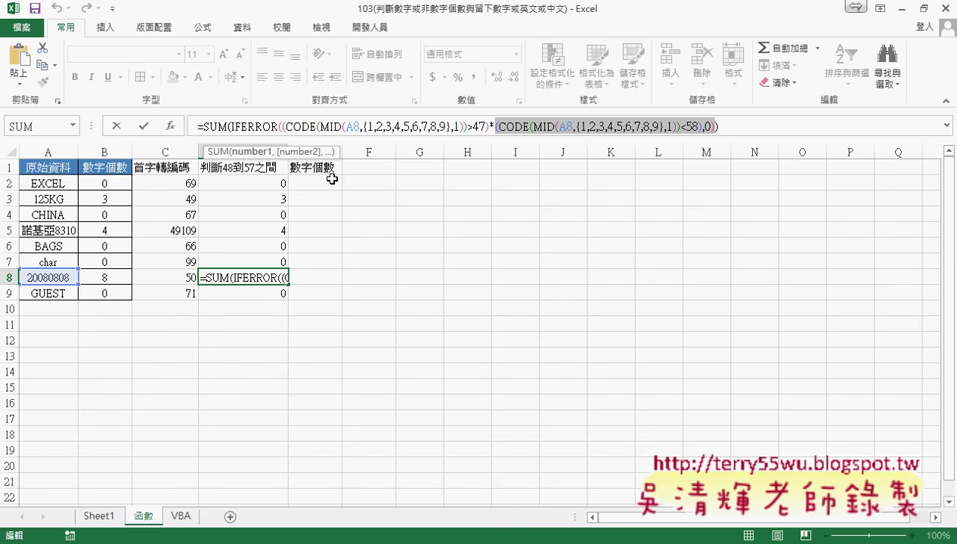
pyautogui.click(143, 126)
# Step: Re-enter D2 with Ctrl+Shift+Enter as an array formula and refill it down to D9
pyautogui.click(263, 183)
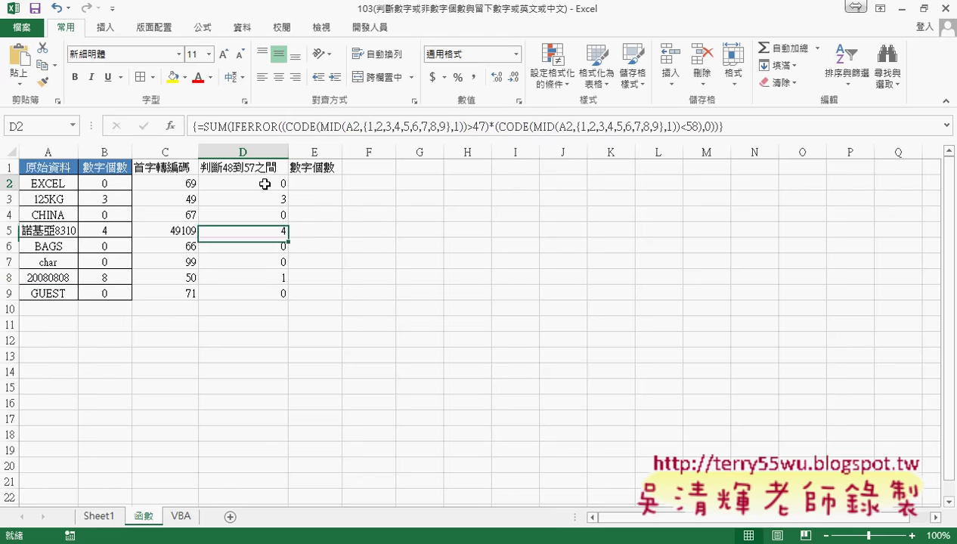
pyautogui.click(213, 127)
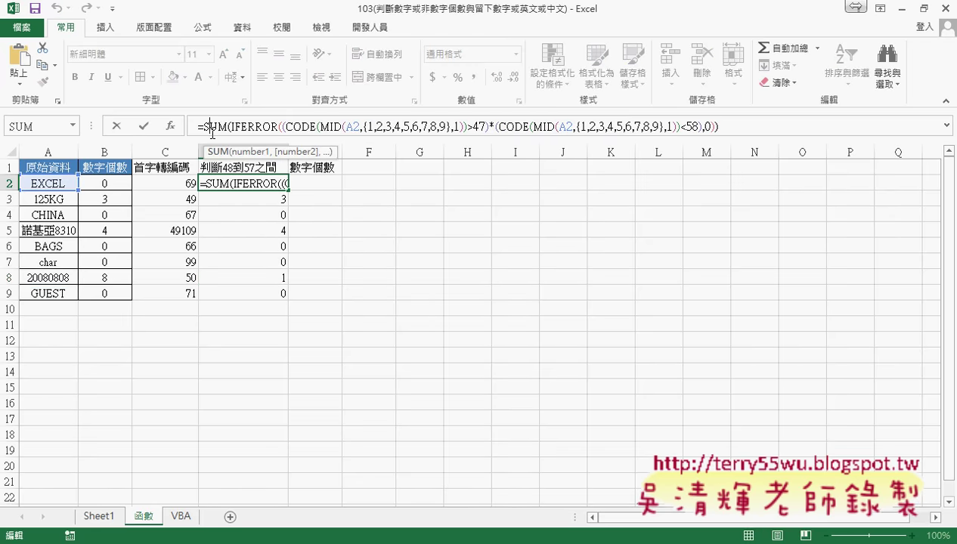
pyautogui.hotkey('ctrl', 'shift', 'Return')
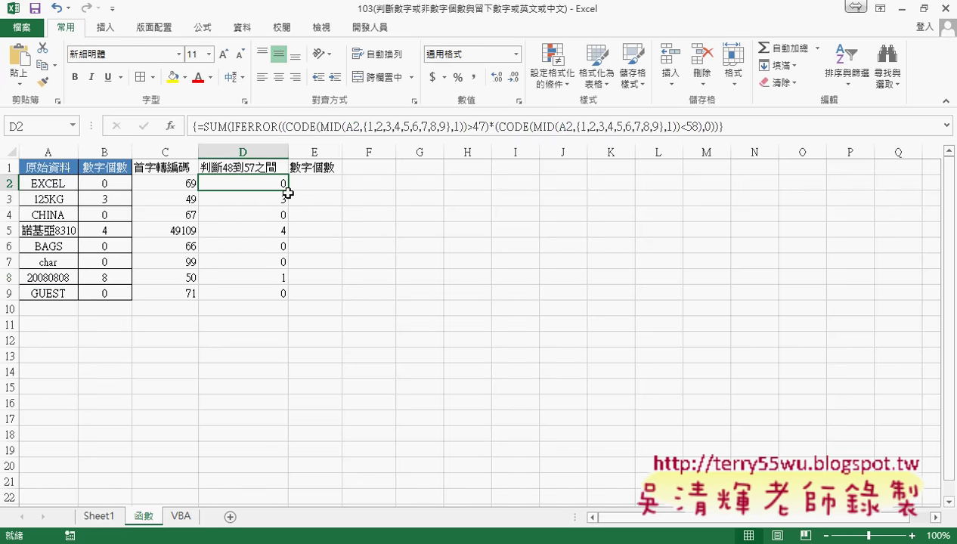
pyautogui.moveTo(288, 189); pyautogui.dragTo(281, 297)
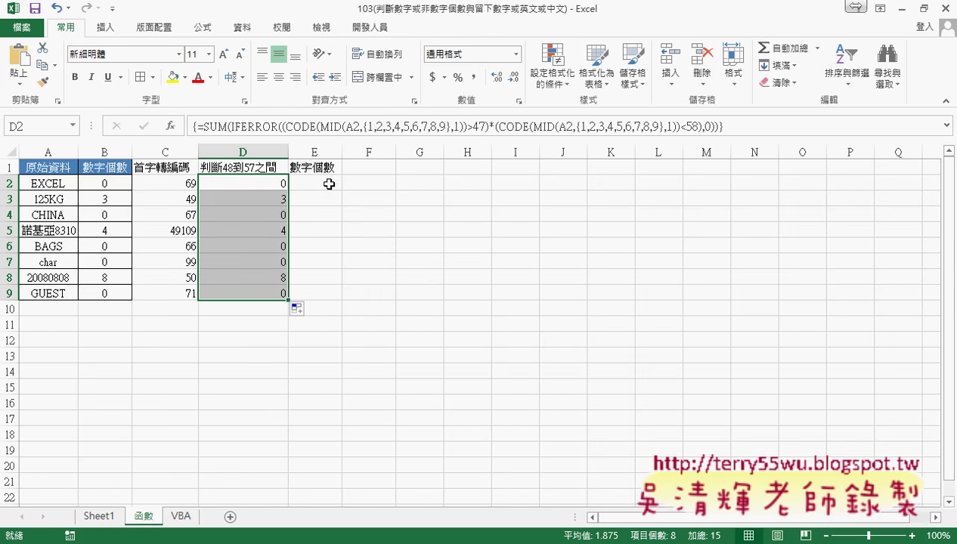
pyautogui.click(370, 167)
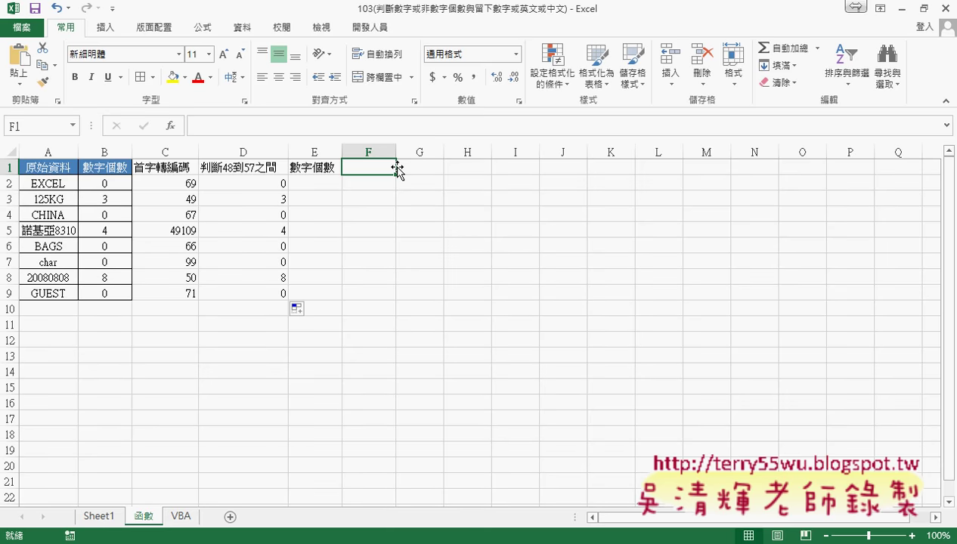
# Step: Rename the E1 heading to 非數字個數 and switch to the Google Doc in Chrome
pyautogui.doubleClick(306, 168)
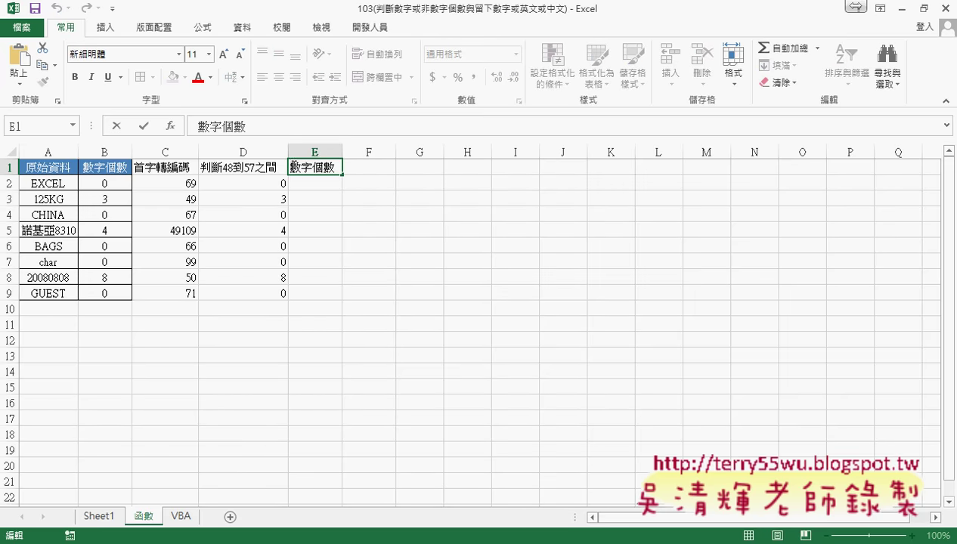
pyautogui.write('f')
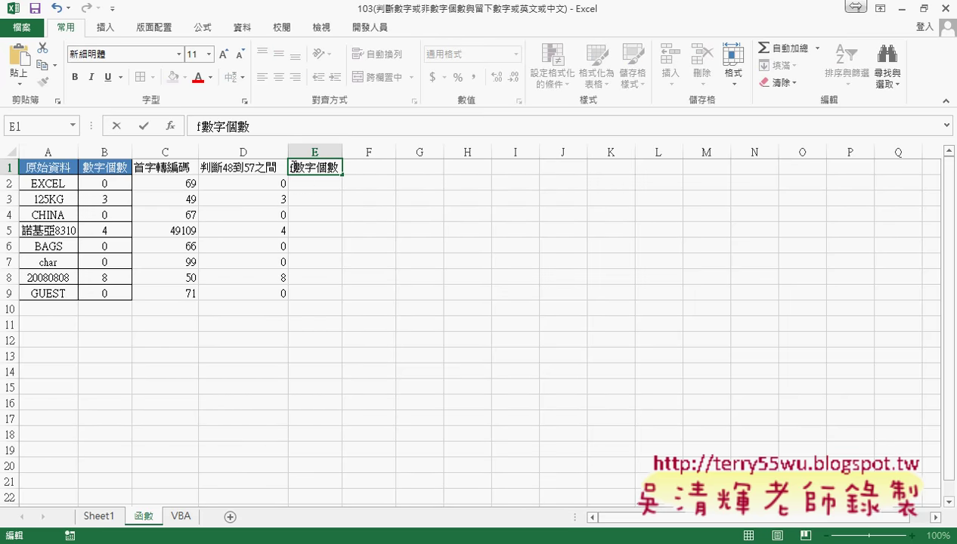
pyautogui.press('BackSpace')
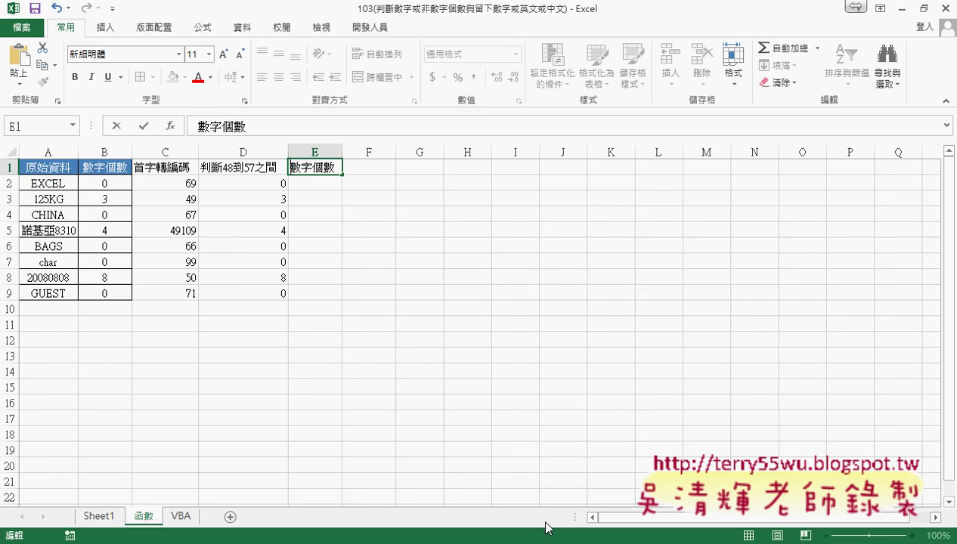
pyautogui.write('非')
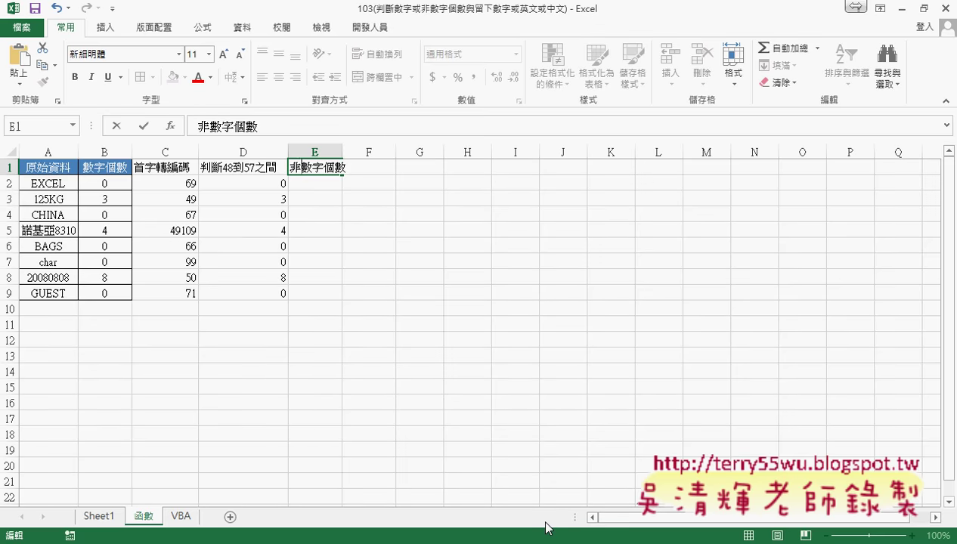
pyautogui.click(455, 274)
pyautogui.click(321, 168)
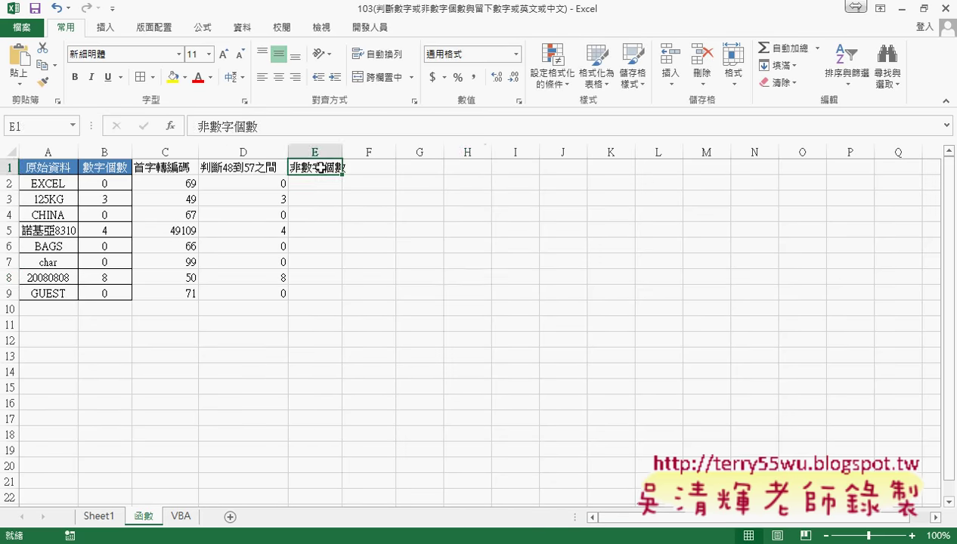
pyautogui.moveTo(159, 543)
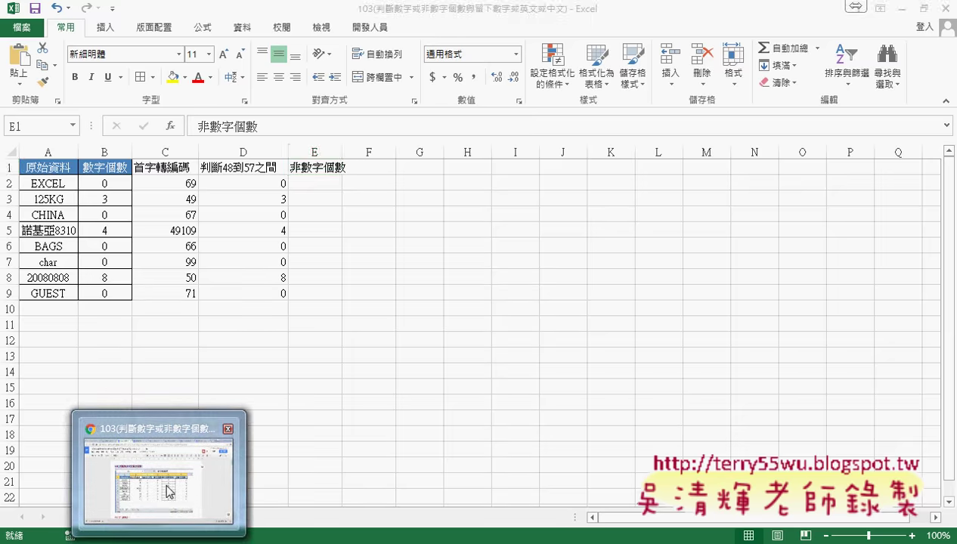
pyautogui.click(159, 476)
# Step: On the ASCII table, mark the digit range boundaries at 48 and 58 in red, with an arrow from 47
pyautogui.scroll(-1, 545, 324)
pyautogui.scroll(-1, 575, 321)
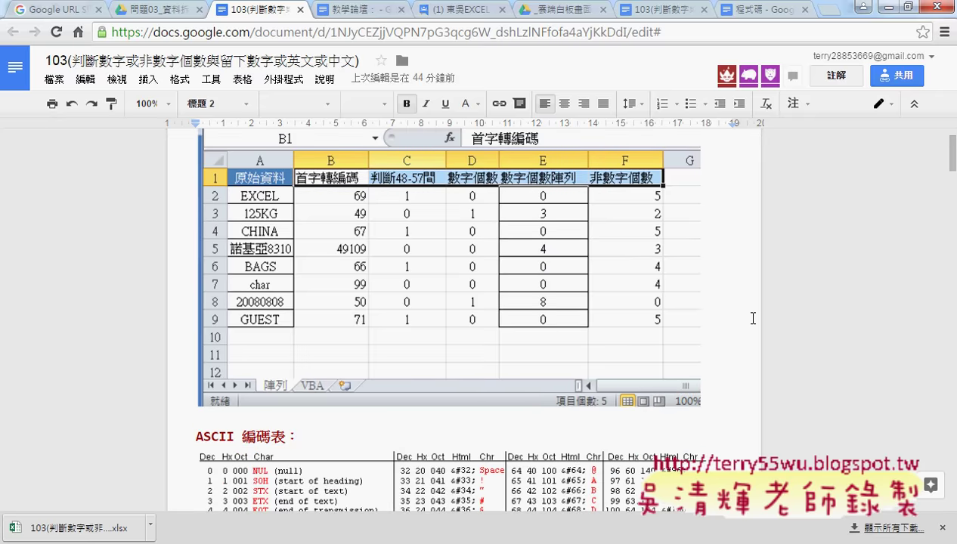
pyautogui.scroll(-2, 694, 316)
pyautogui.scroll(-4, 753, 318)
pyautogui.scroll(2, 753, 318)
pyautogui.scroll(-1, 502, 273)
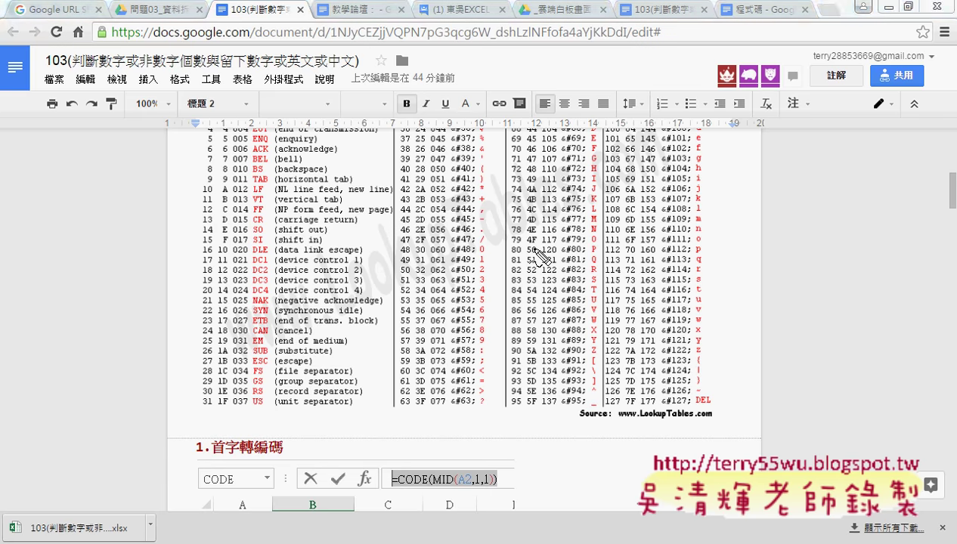
pyautogui.moveTo(445, 244); pyautogui.dragTo(496, 281)
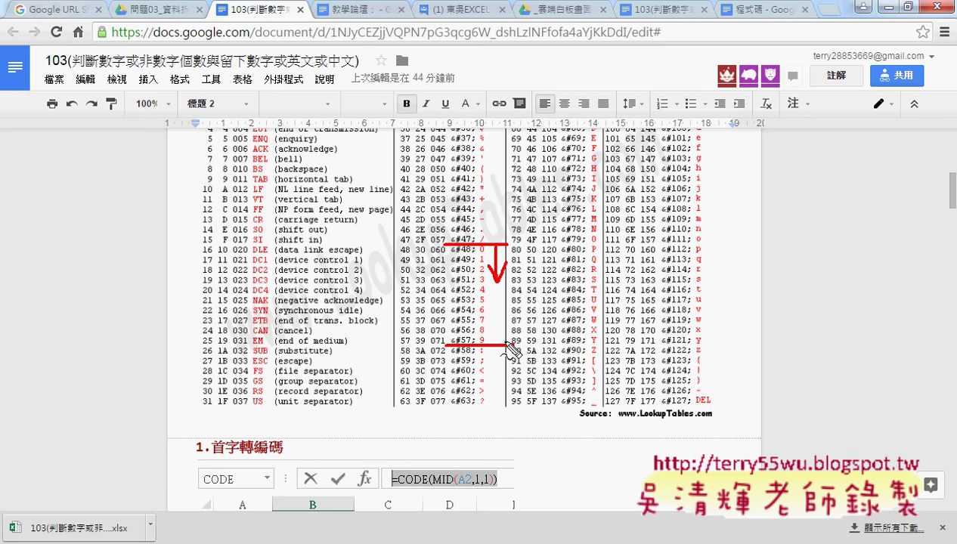
pyautogui.moveTo(446, 344)
pyautogui.mouseDown()
pyautogui.moveTo(505, 310)
pyautogui.moveTo(518, 313)
pyautogui.moveTo(501, 311)
pyautogui.moveTo(540, 287)
pyautogui.moveTo(561, 301)
pyautogui.moveTo(534, 281)
pyautogui.moveTo(529, 300)
pyautogui.mouseUp()
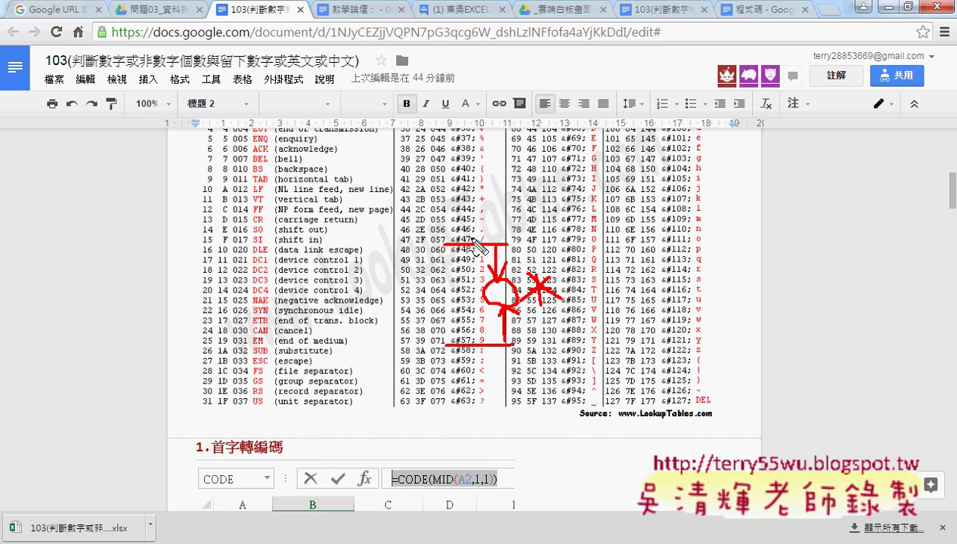
pyautogui.moveTo(495, 244); pyautogui.dragTo(495, 179)
pyautogui.moveTo(495, 179); pyautogui.dragTo(522, 206)
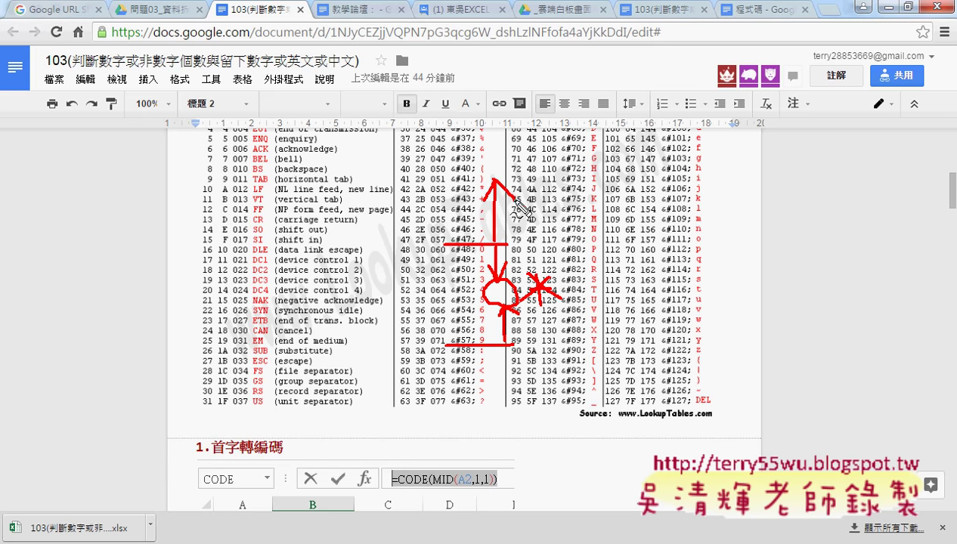
# Step: Circle codes 47 and 58 in red and add And and Or notes beside the marks
pyautogui.moveTo(397, 245); pyautogui.dragTo(446, 245)
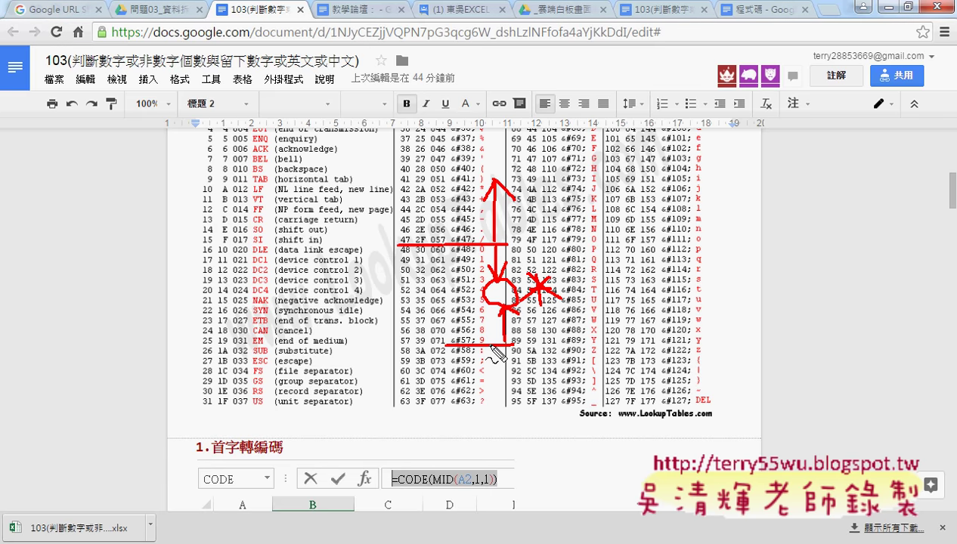
pyautogui.moveTo(505, 345)
pyautogui.mouseDown()
pyautogui.moveTo(544, 345)
pyautogui.moveTo(512, 393)
pyautogui.mouseUp()
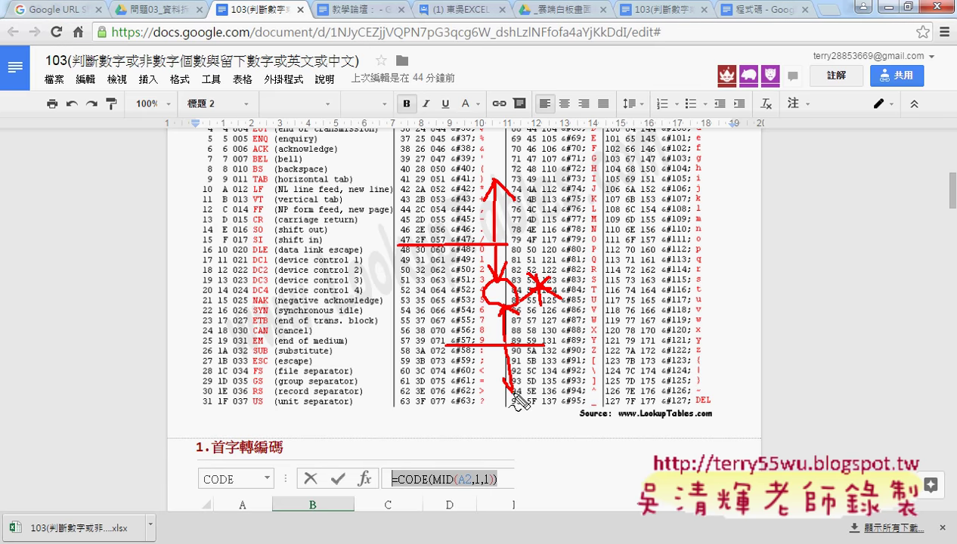
pyautogui.moveTo(408, 342); pyautogui.dragTo(405, 356)
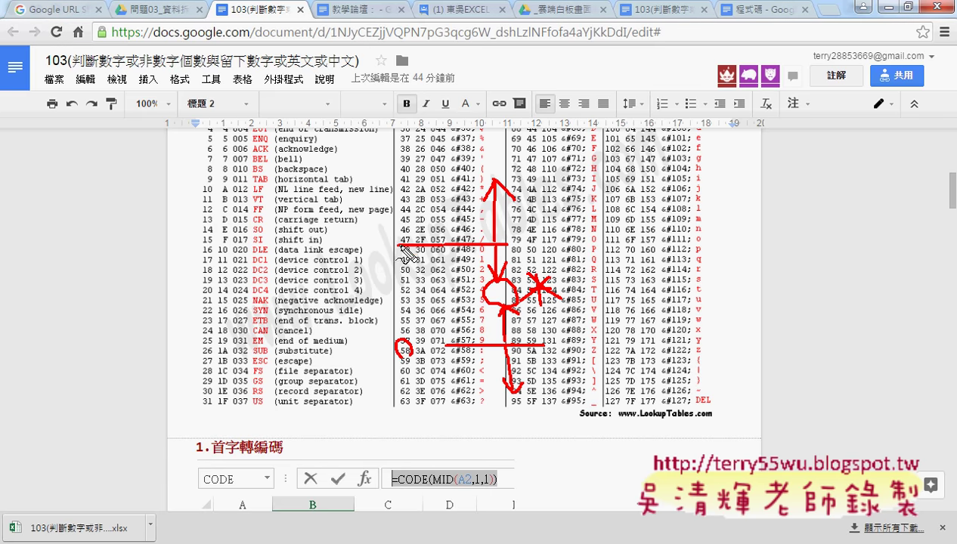
pyautogui.moveTo(406, 235); pyautogui.dragTo(405, 242)
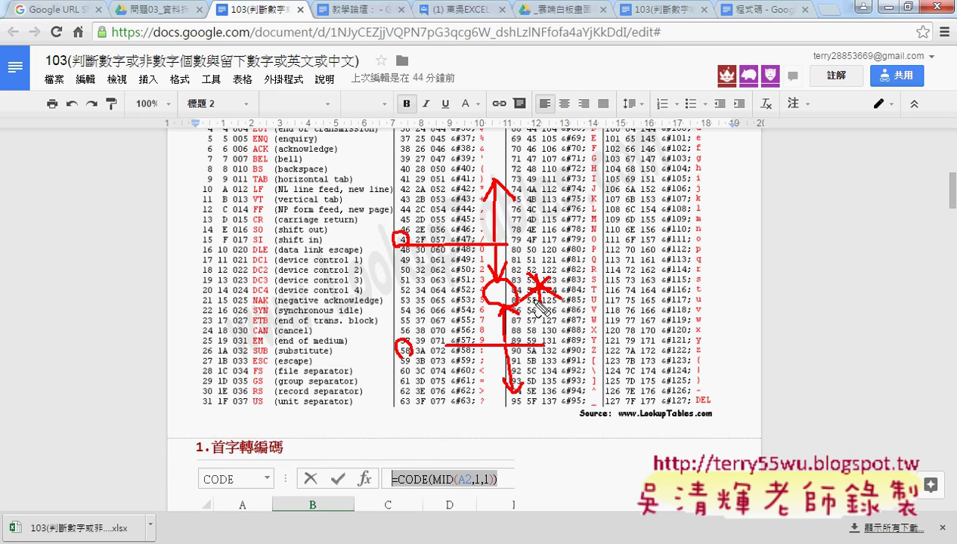
pyautogui.moveTo(581, 301)
pyautogui.mouseDown()
pyautogui.moveTo(602, 301)
pyautogui.moveTo(600, 289)
pyautogui.moveTo(633, 296)
pyautogui.mouseUp()
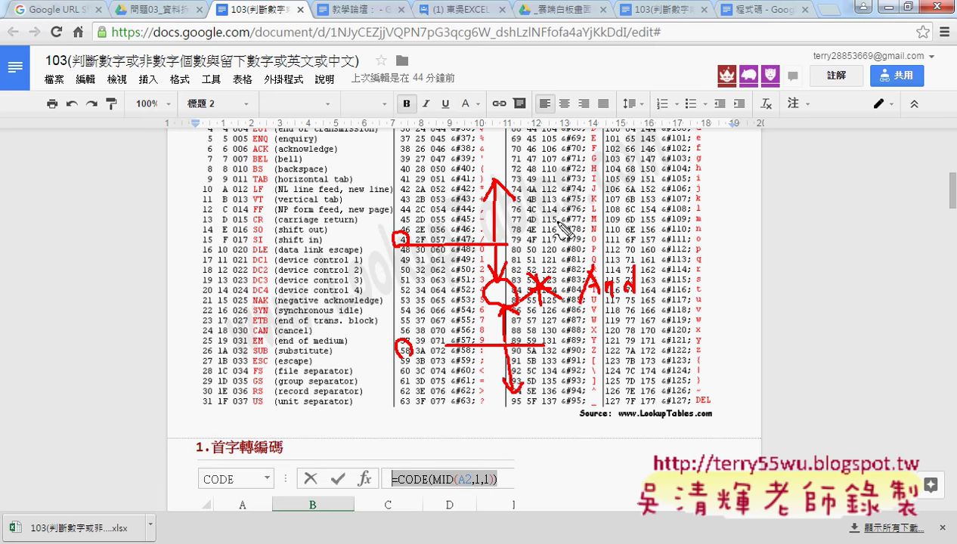
pyautogui.moveTo(543, 189); pyautogui.dragTo(577, 204)
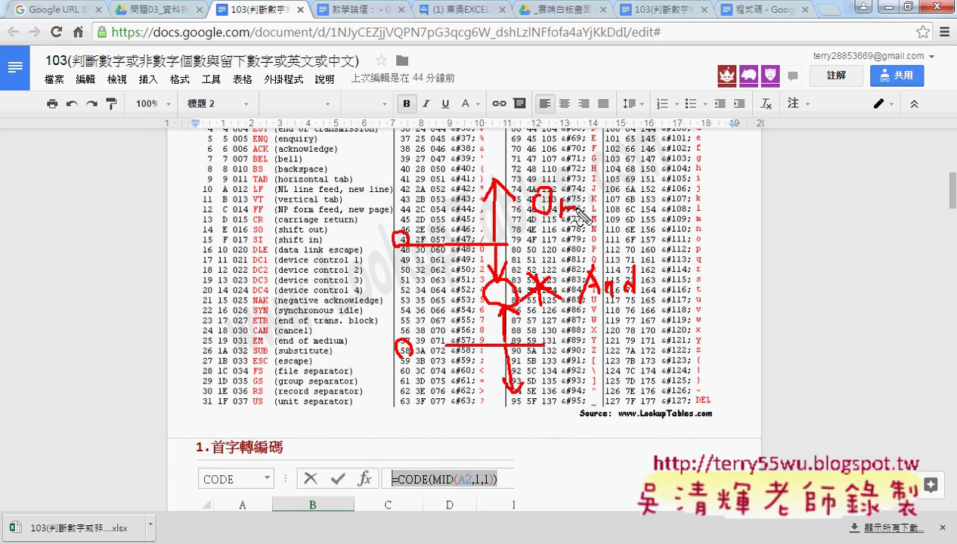
pyautogui.moveTo(527, 227)
pyautogui.mouseDown()
pyautogui.moveTo(574, 227)
pyautogui.moveTo(578, 236)
pyautogui.mouseUp()
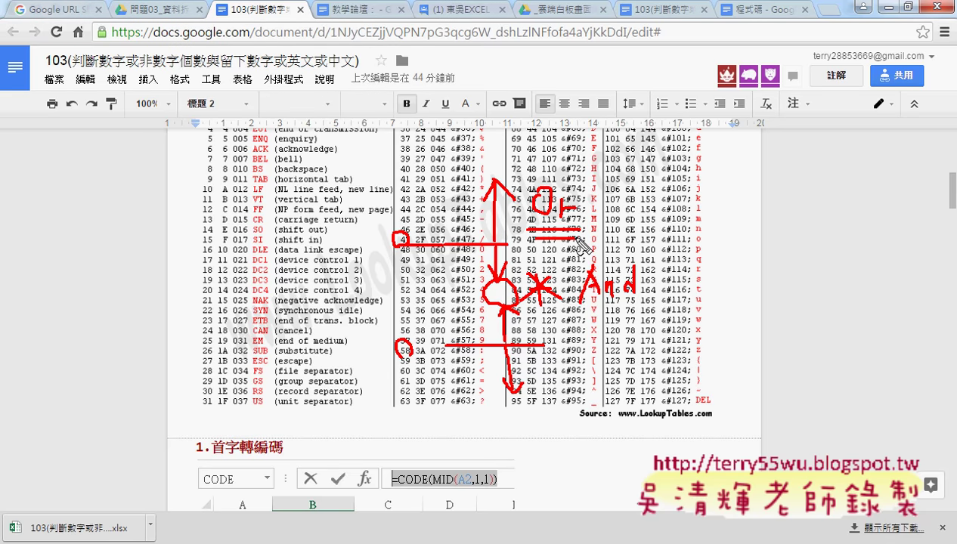
# Step: Clear the red annotations and return to Excel's D2 digit-count formula
pyautogui.press('Escape')
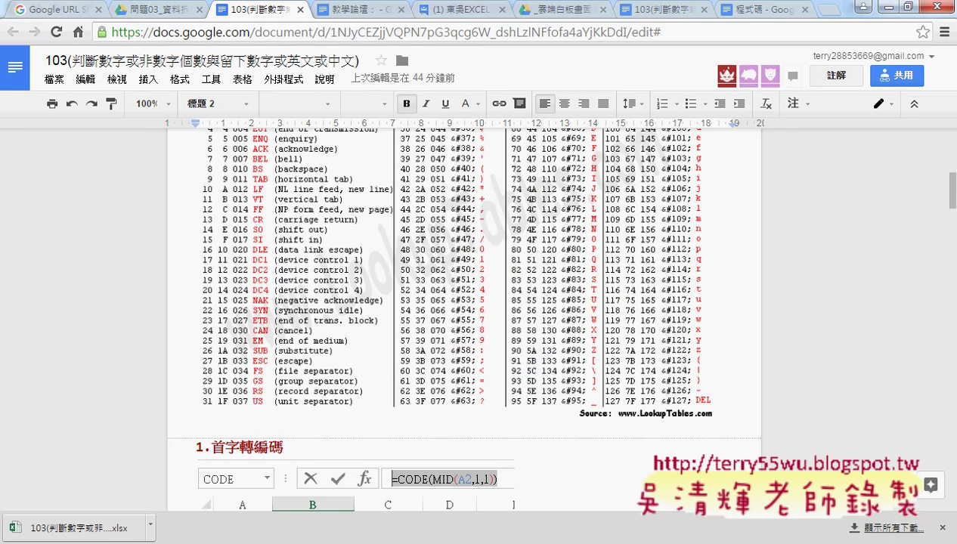
pyautogui.hotkey('alt', 'Tab')
pyautogui.click(263, 186)
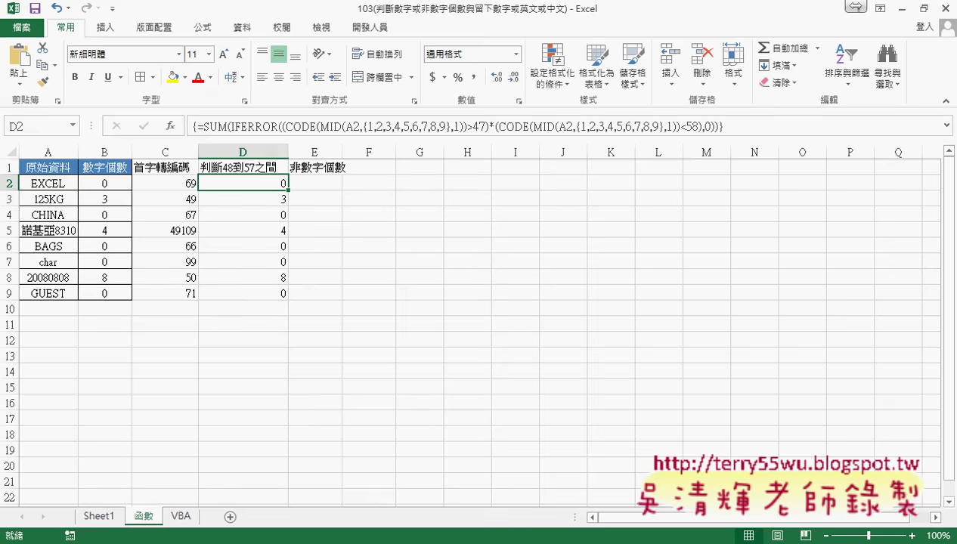
# Step: Copy the 數字個數 =SUM(IFERROR(...)) formula line from section 3 of the notes, then return to Excel
pyautogui.hotkey('alt', 'Tab')
pyautogui.scroll(-6, 544, 375)
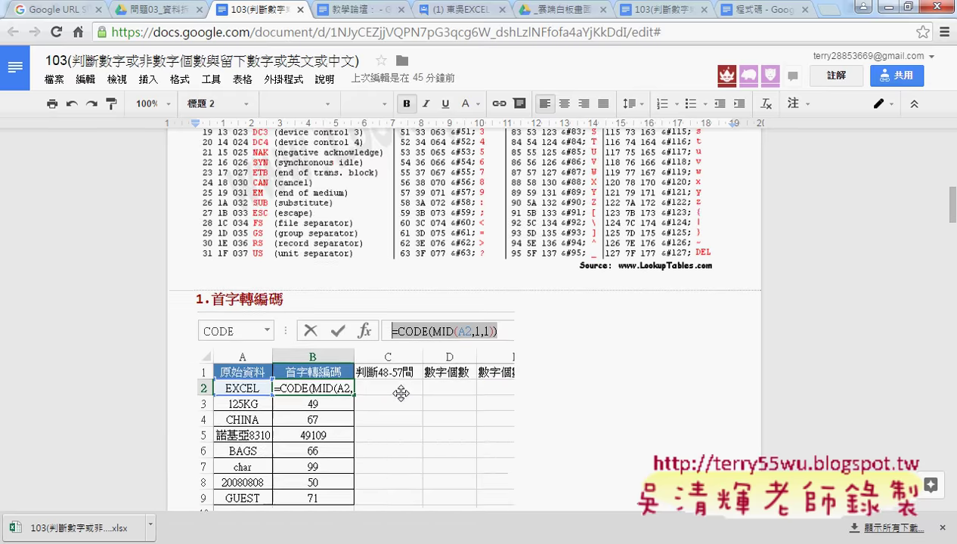
pyautogui.scroll(-1, 544, 376)
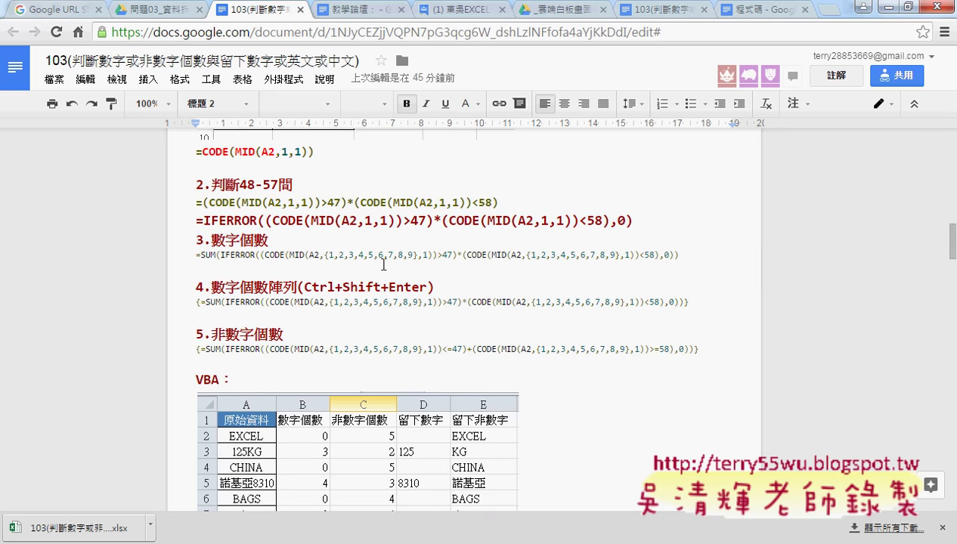
pyautogui.moveTo(194, 256); pyautogui.dragTo(698, 256)
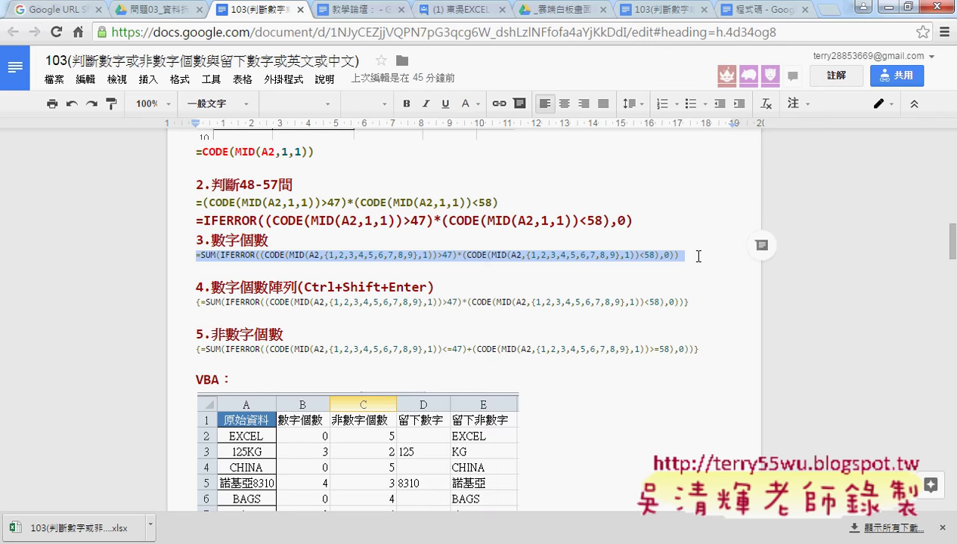
pyautogui.hotkey('alt', 'Tab')
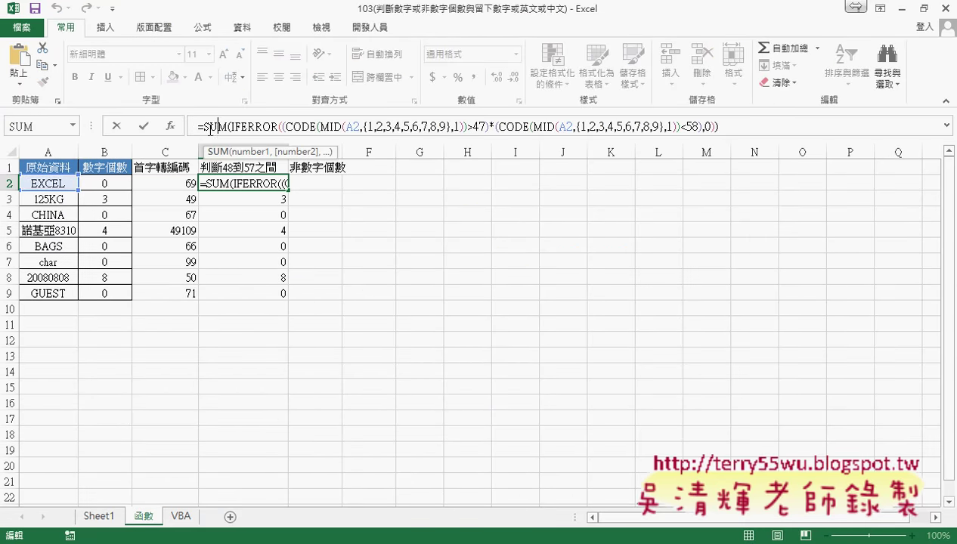
# Step: Replace D2's formula with the pasted SUM(IFERROR) digit-count array formula and fill it down to D9
pyautogui.moveTo(195, 126); pyautogui.dragTo(812, 132)
pyautogui.hotkey('ctrl', 'c')
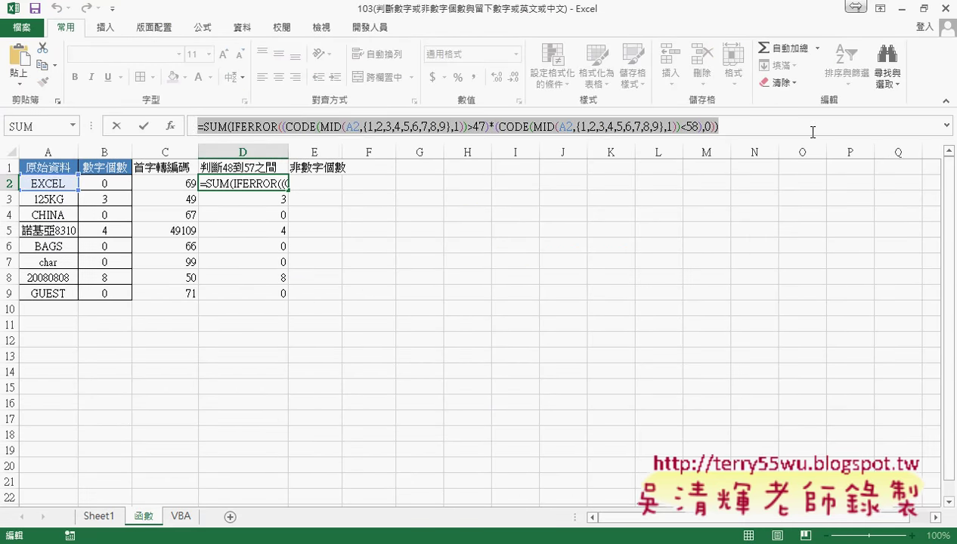
pyautogui.press('Delete')
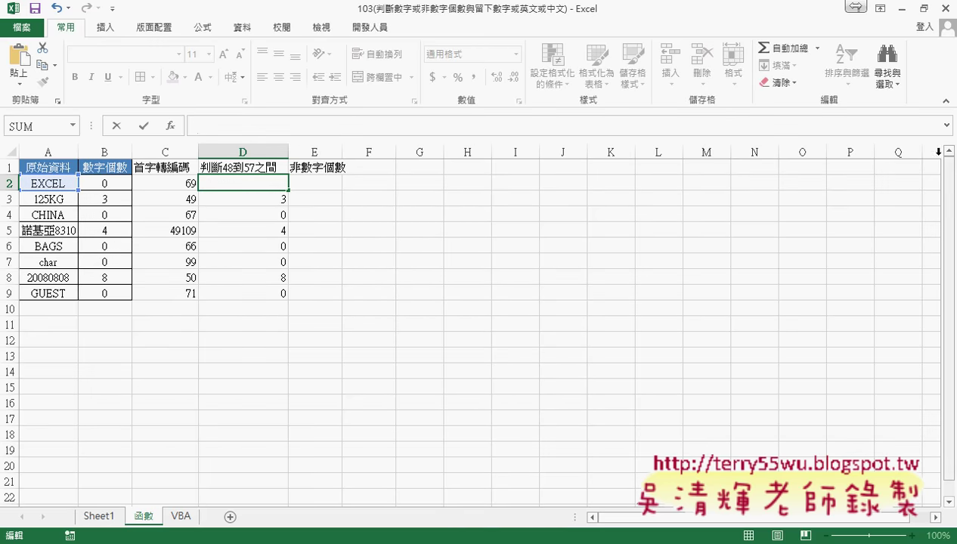
pyautogui.click(947, 125)
pyautogui.hotkey('ctrl', 'v')
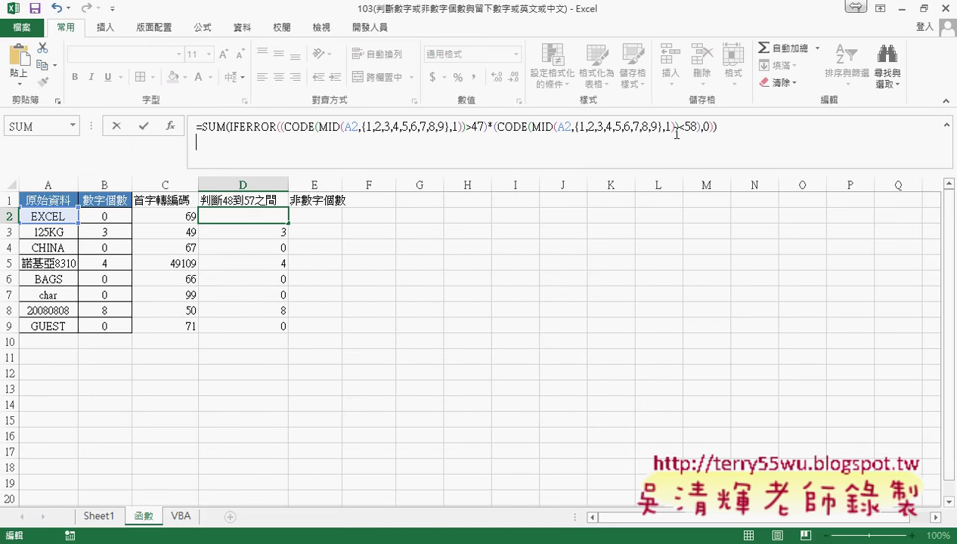
pyautogui.click(587, 130)
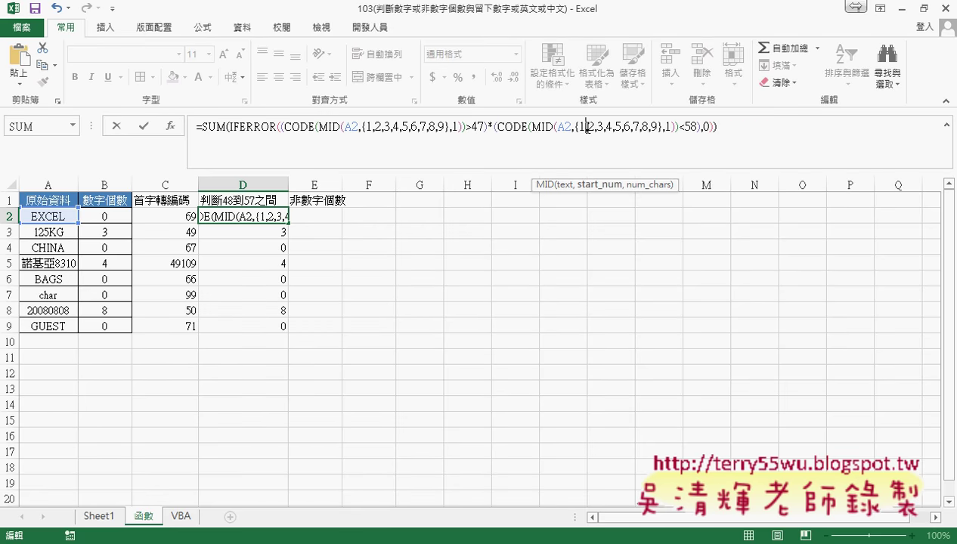
pyautogui.hotkey('ctrl', 'shift', 'Return')
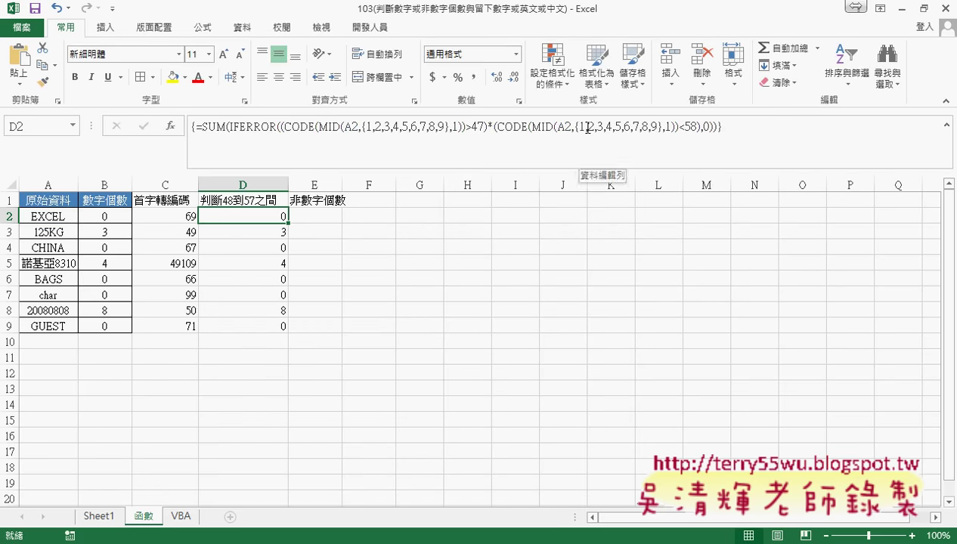
pyautogui.moveTo(288, 223); pyautogui.dragTo(292, 330)
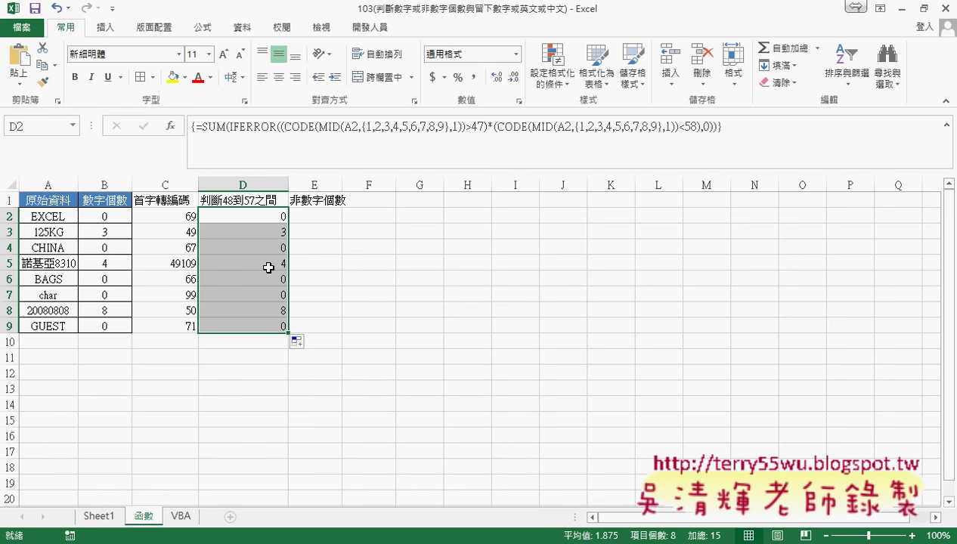
# Step: Start a formula in F2 reading =0+{1,2,3+4+5+6}
pyautogui.press('Right')
pyautogui.press('Right')
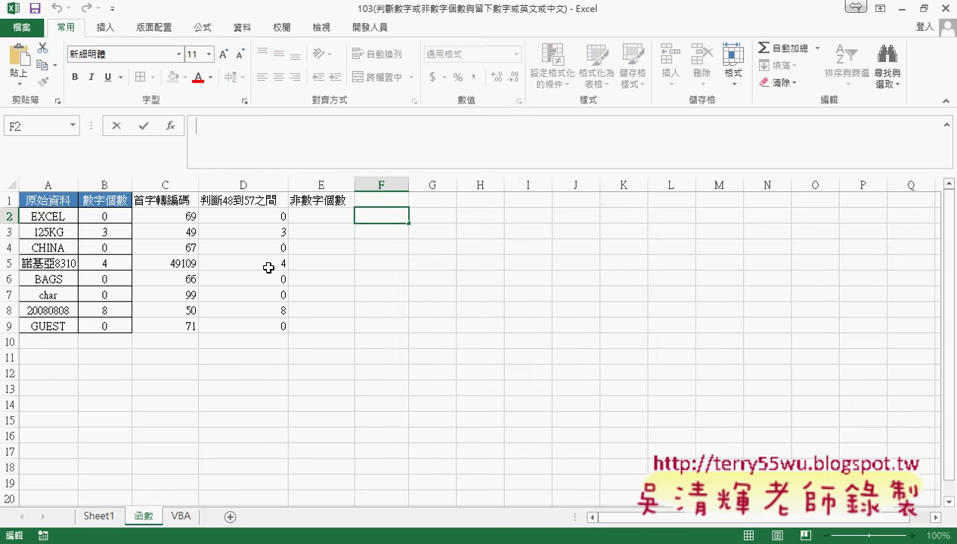
pyautogui.click(290, 148)
pyautogui.write('=')
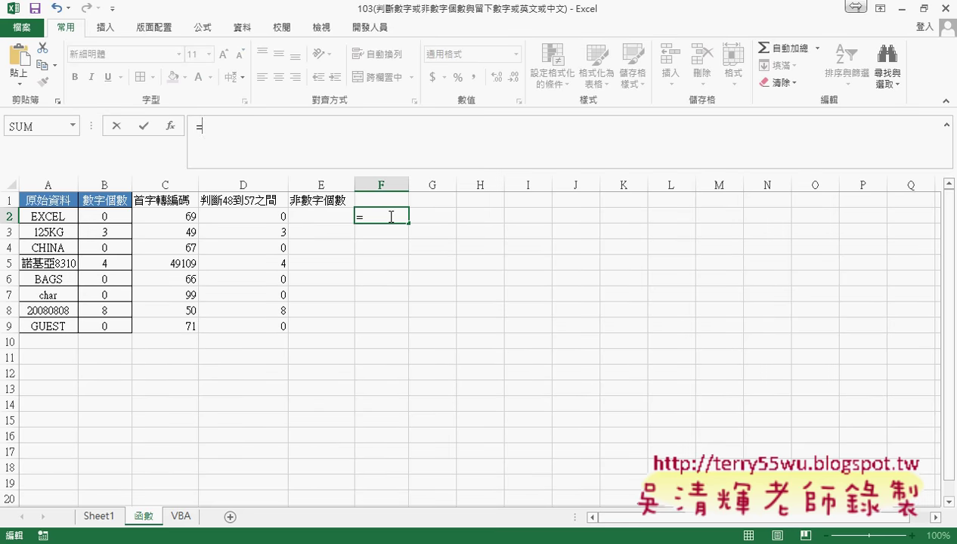
pyautogui.write('0+')
pyautogui.write('{}')
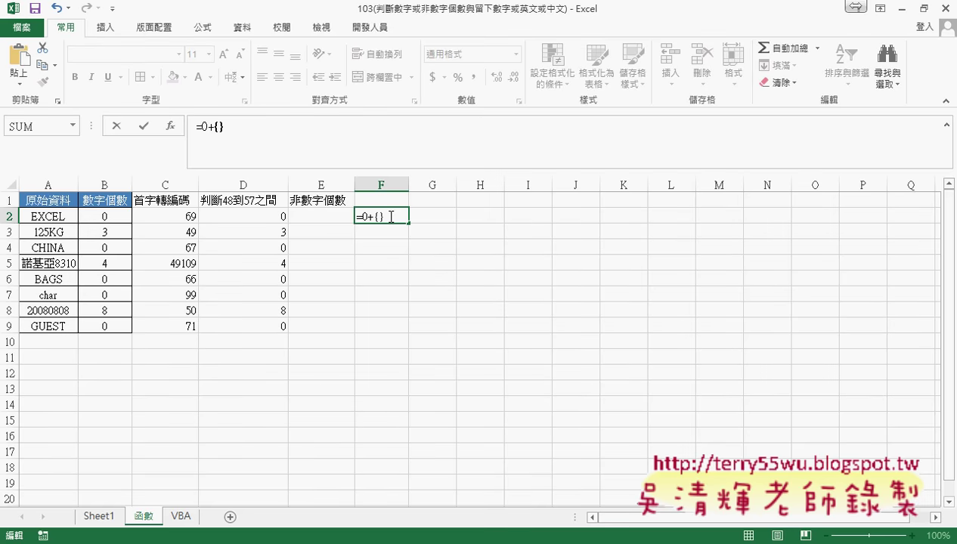
pyautogui.write('1')
pyautogui.write(',')
pyautogui.write('2,')
pyautogui.write('3')
pyautogui.write('+4')
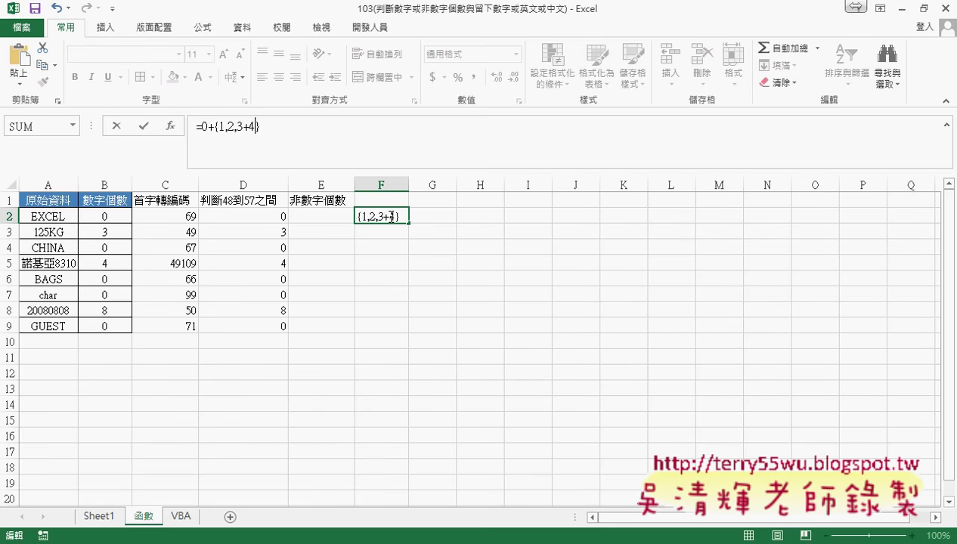
pyautogui.write('+5+6')
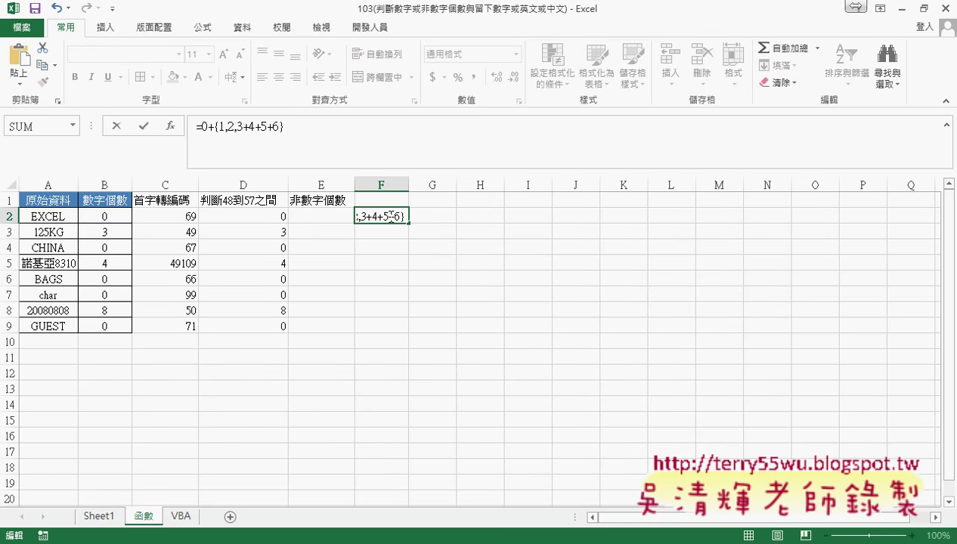
# Step: Turn the plus signs into commas and extend the constant to 0+{1,2,3,4,5,6,7,8,9,10}
pyautogui.press('Left')
pyautogui.press('Left')
pyautogui.press('Left')
pyautogui.press('Left')
pyautogui.press('Left')
pyautogui.press('Delete')
pyautogui.write(',')
pyautogui.press('Right')
pyautogui.press('Delete')
pyautogui.write(',')
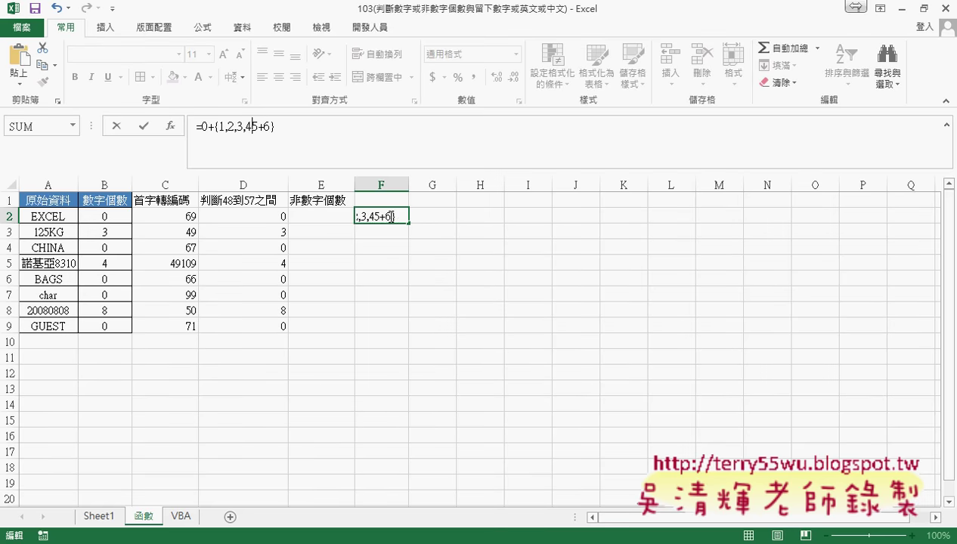
pyautogui.press('Right')
pyautogui.press('Delete')
pyautogui.write(',')
pyautogui.press('Right')
pyautogui.write(',7')
pyautogui.write(',8,9')
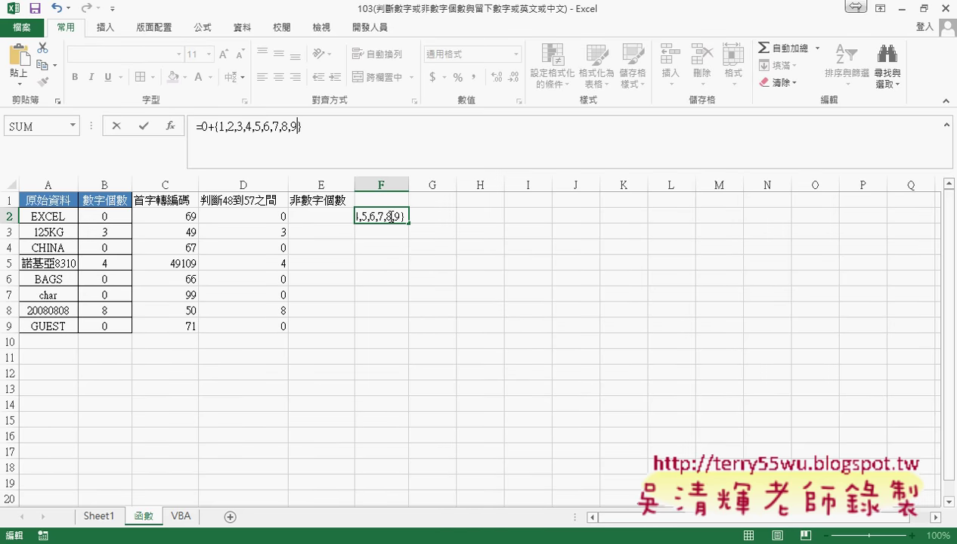
pyautogui.write(',10')
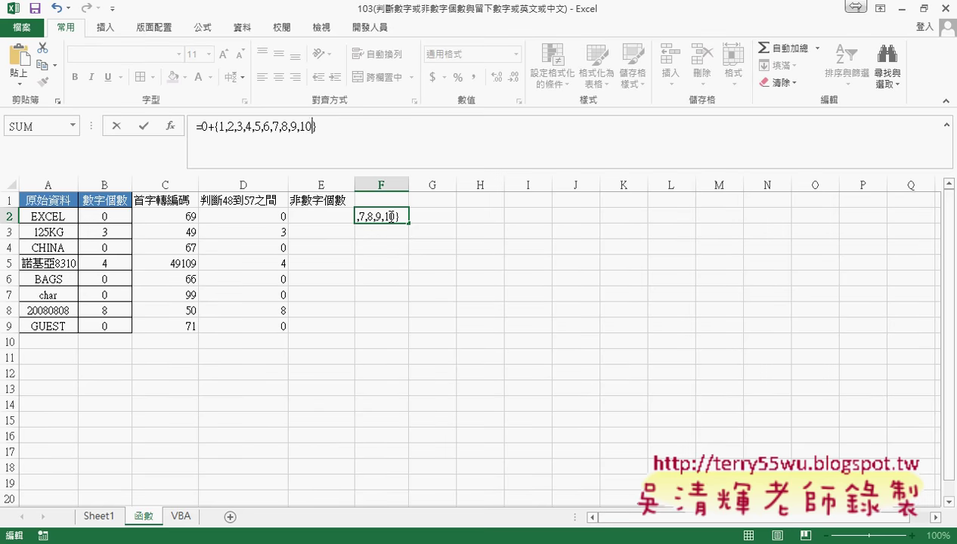
# Step: Cut the 0+{1,…,10} expression so only the equals sign remains in F2
pyautogui.moveTo(200, 126); pyautogui.dragTo(321, 126)
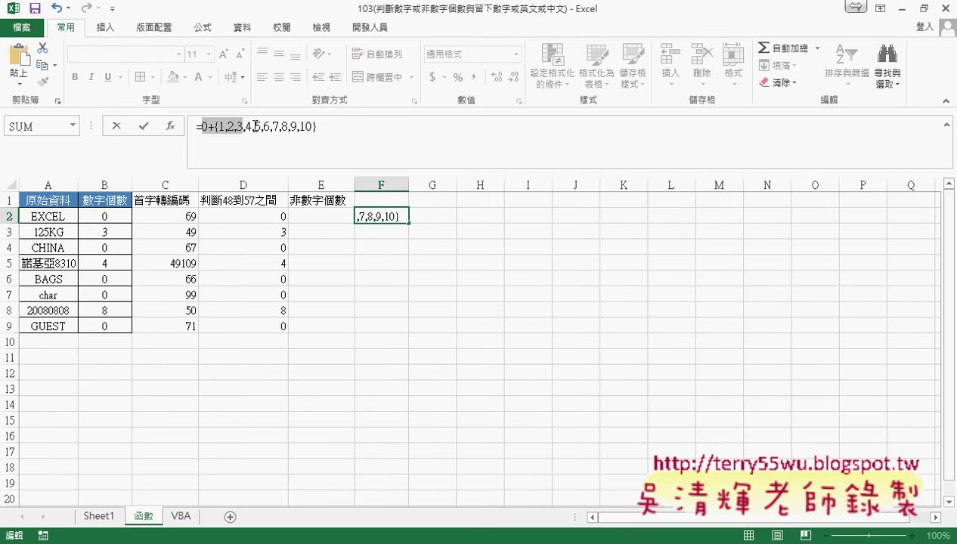
pyautogui.rightClick(285, 127)
pyautogui.click(312, 136)
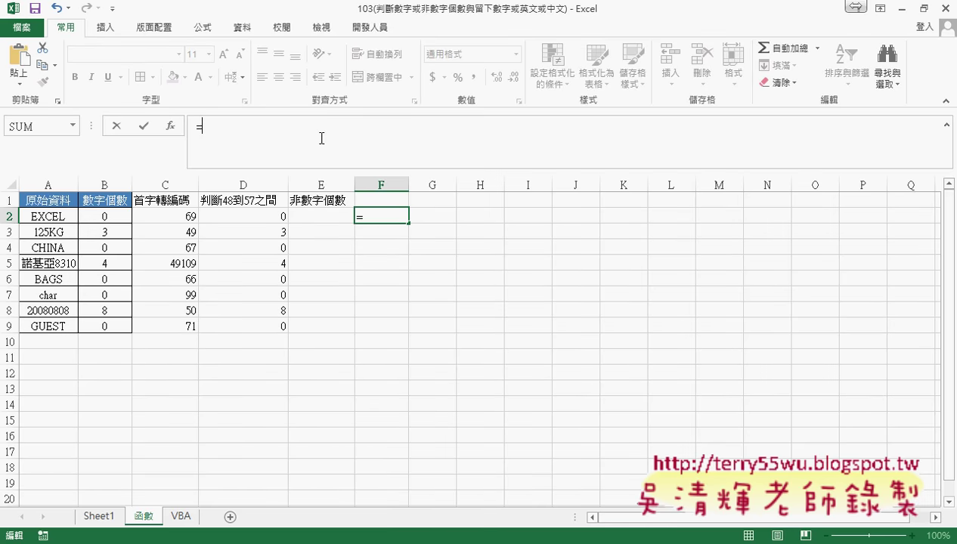
# Step: Insert SUM in F2 with the cut array constant inside, confirming it returns 55
pyautogui.click(783, 55)
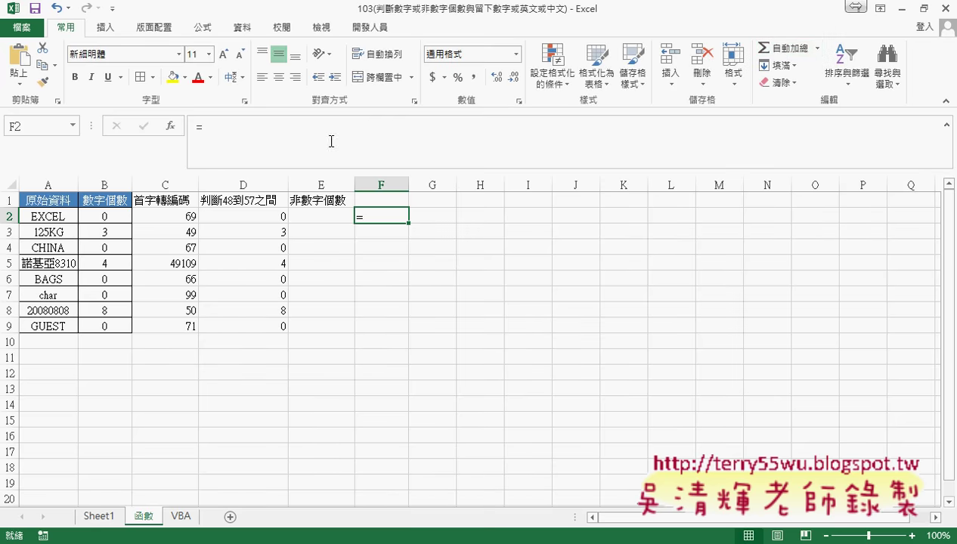
pyautogui.click(782, 53)
pyautogui.click(462, 236)
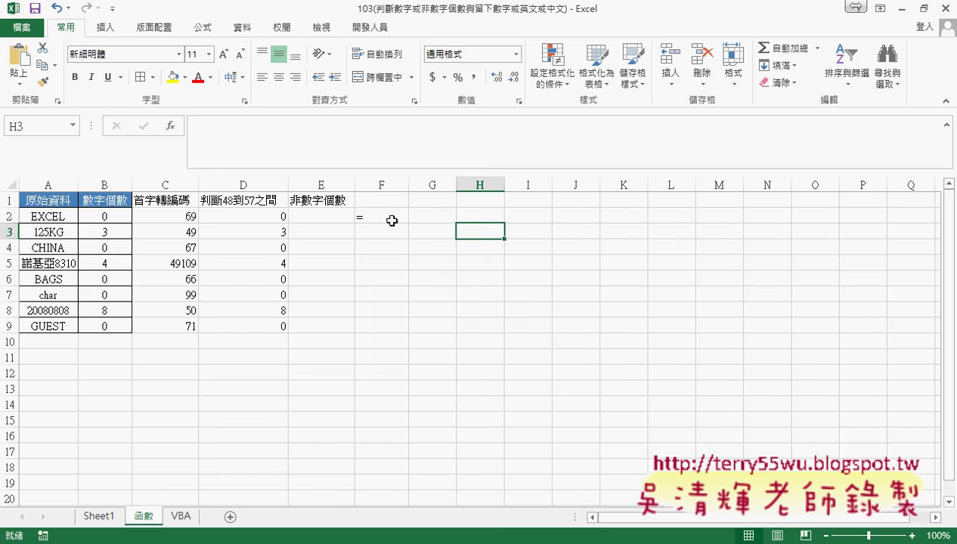
pyautogui.click(387, 218)
pyautogui.click(816, 48)
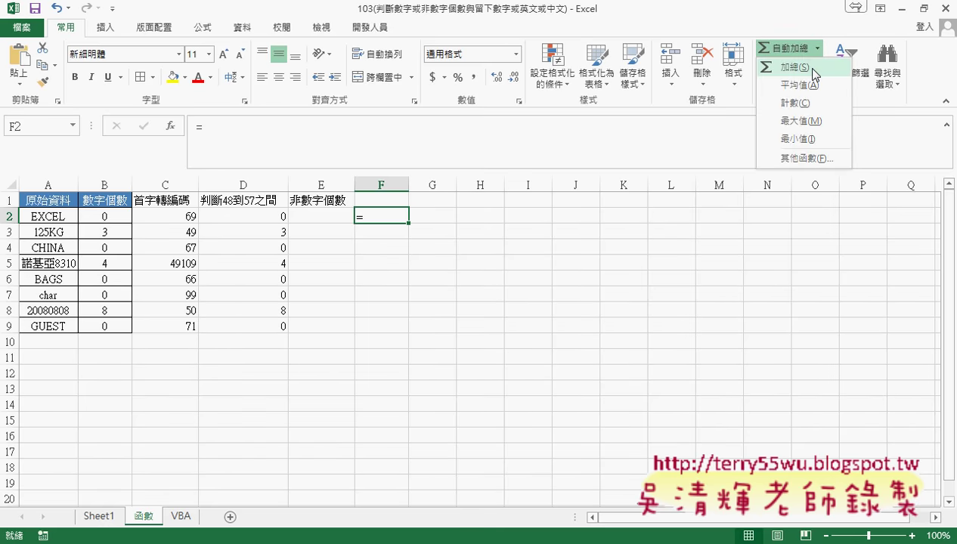
pyautogui.click(790, 70)
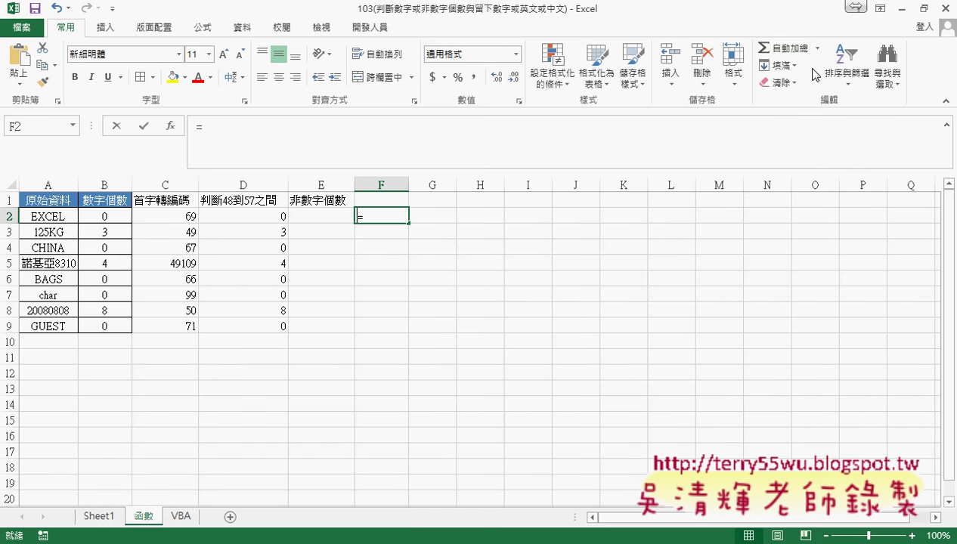
pyautogui.rightClick(241, 126)
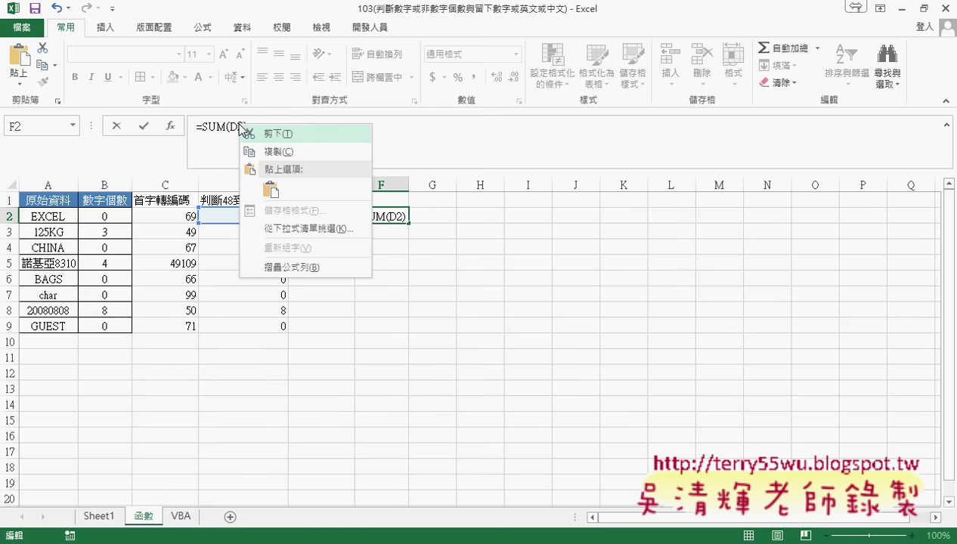
pyautogui.click(271, 189)
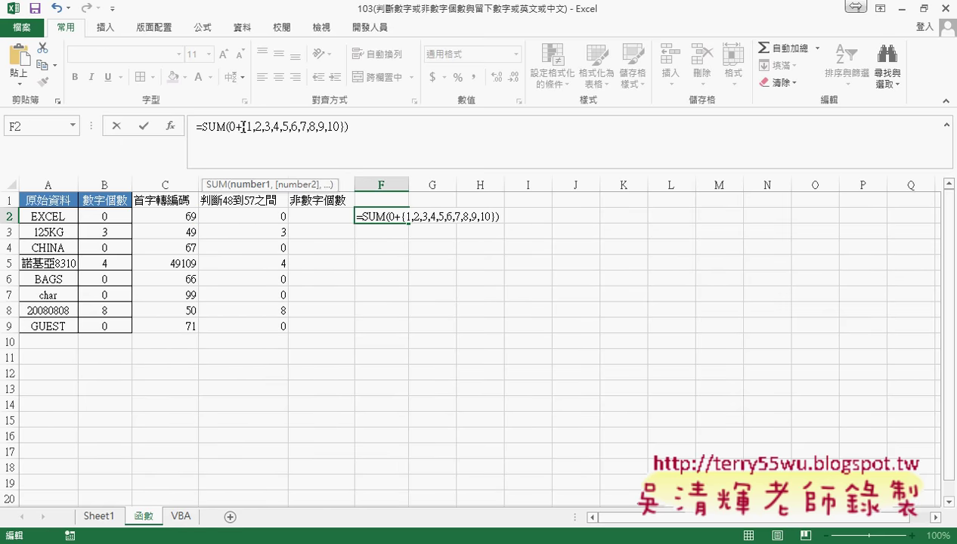
pyautogui.click(171, 126)
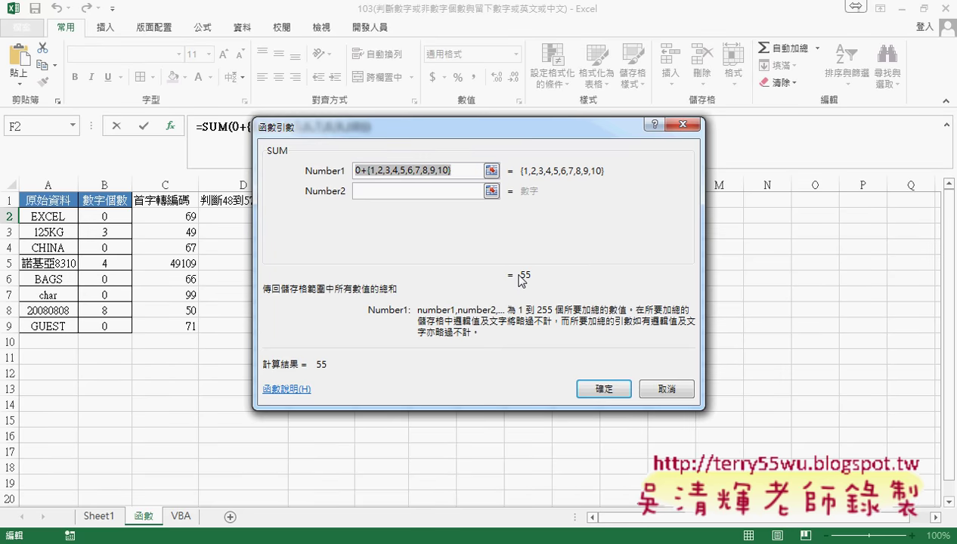
pyautogui.click(604, 390)
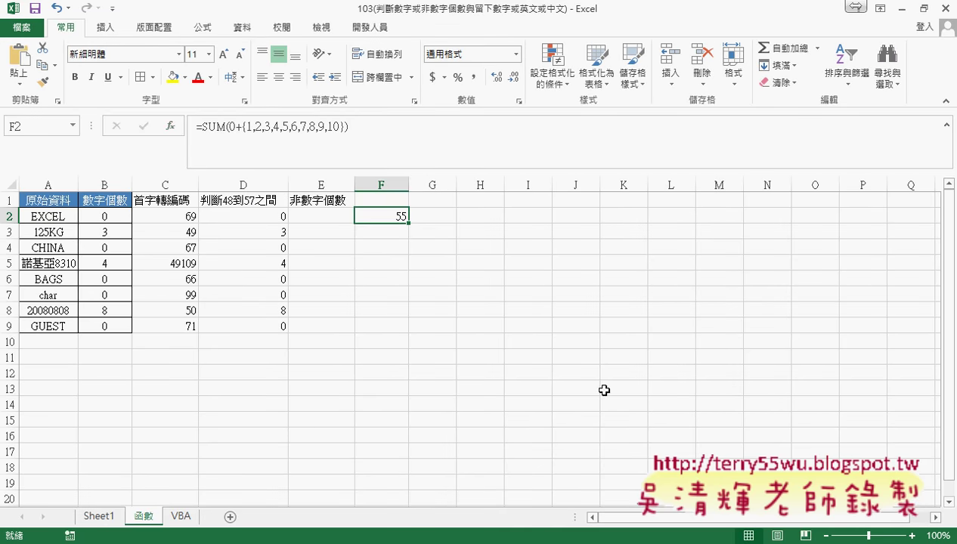
# Step: Re-commit F2 as the array formula {=SUM(0+{1,…,10})}, then delete it
pyautogui.click(292, 127)
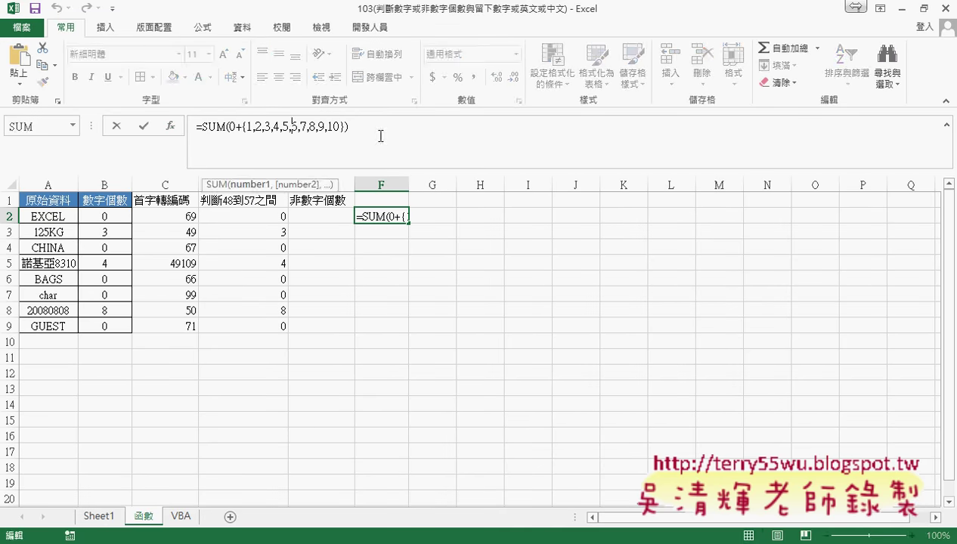
pyautogui.moveTo(229, 126); pyautogui.dragTo(341, 125)
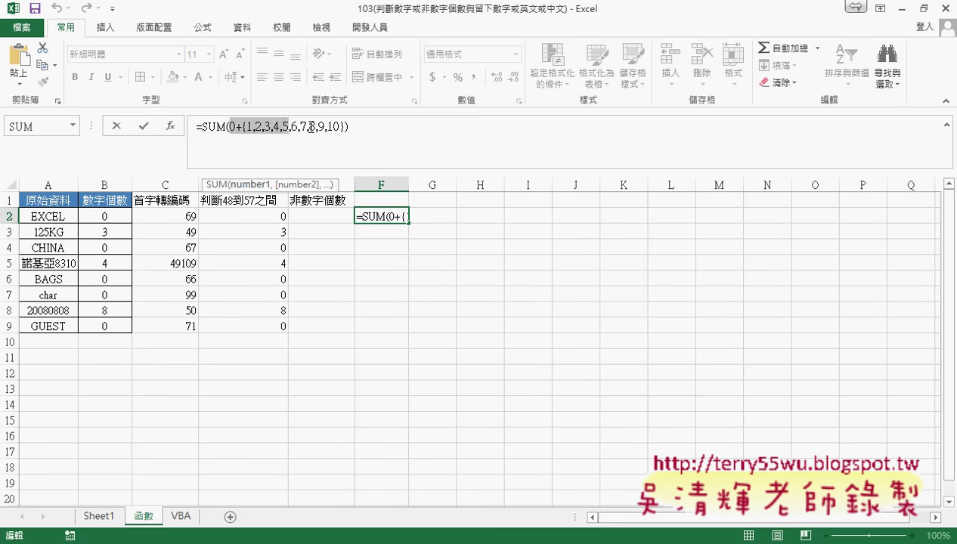
pyautogui.click(286, 126)
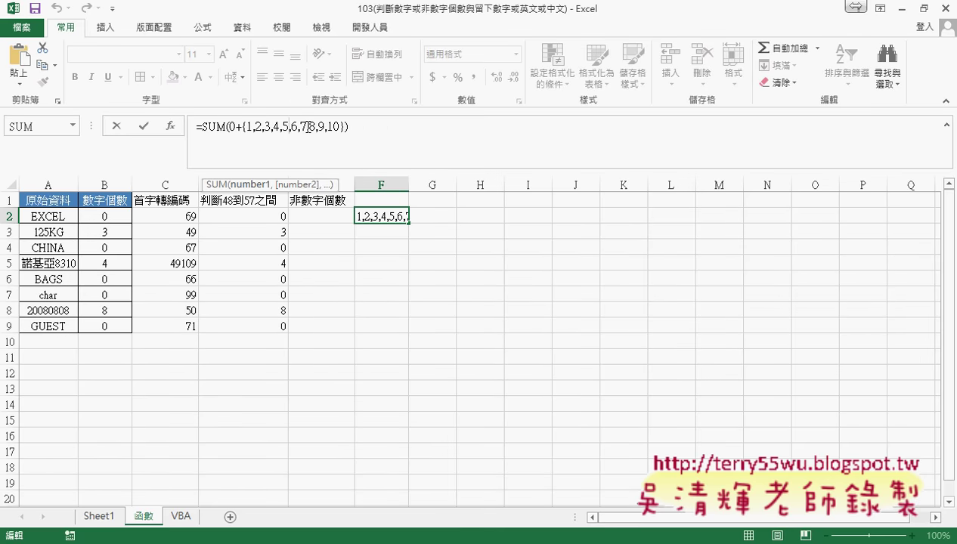
pyautogui.hotkey('ctrl', 'shift', 'Return')
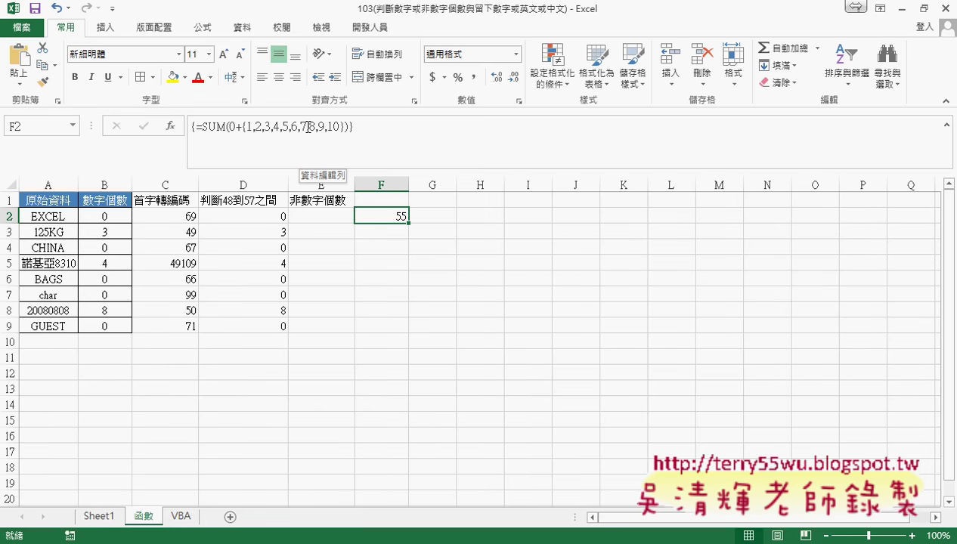
pyautogui.press('Delete')
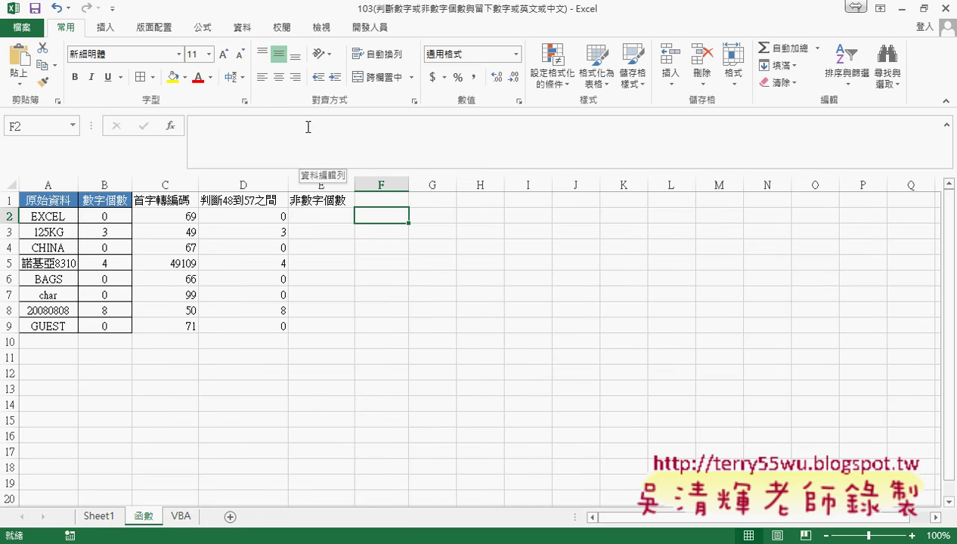
# Step: Open D2's array formula for editing and mark its array constant and multiplication
pyautogui.click(274, 220)
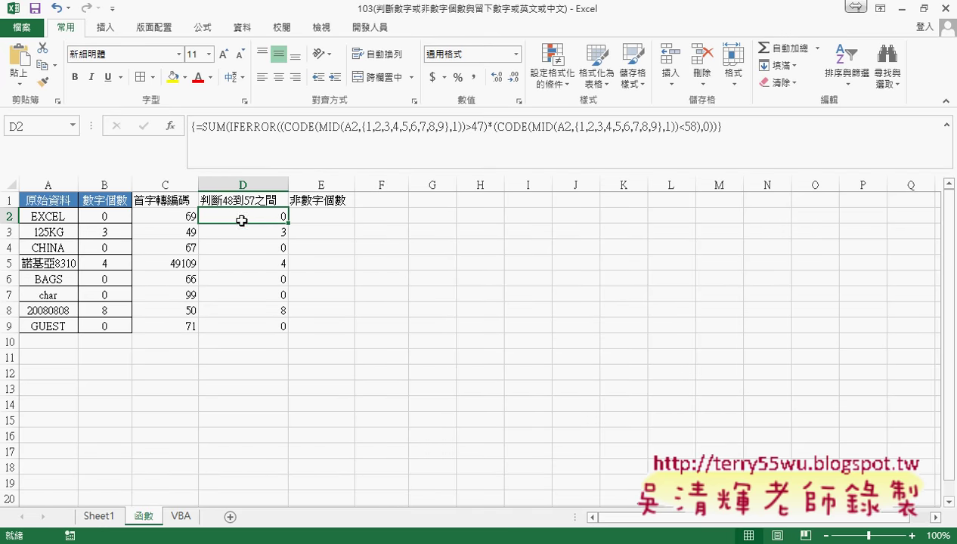
pyautogui.doubleClick(488, 127)
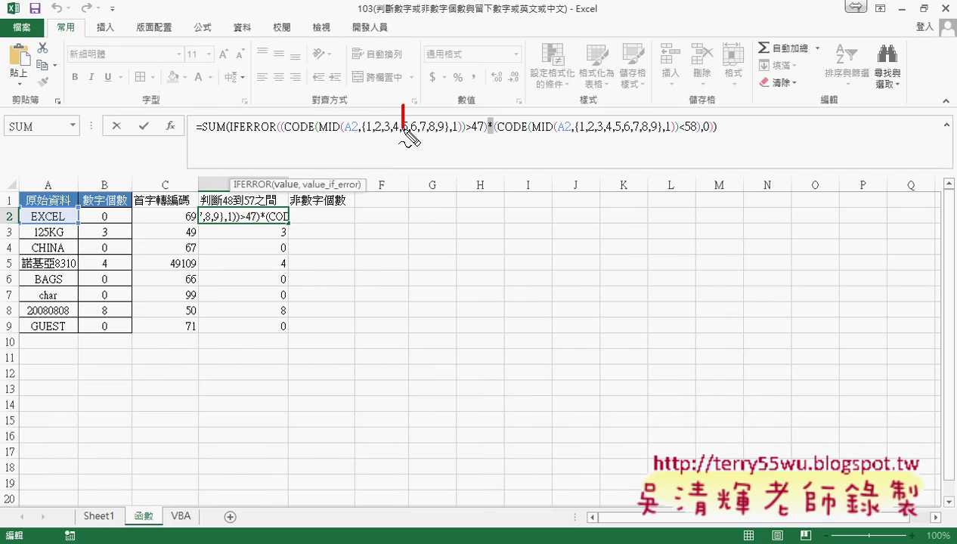
pyautogui.moveTo(578, 112); pyautogui.dragTo(577, 125)
pyautogui.moveTo(501, 113)
pyautogui.mouseDown()
pyautogui.moveTo(488, 133)
pyautogui.moveTo(498, 142)
pyautogui.mouseUp()
pyautogui.moveTo(405, 141); pyautogui.dragTo(585, 140)
pyautogui.moveTo(500, 55); pyautogui.dragTo(499, 72)
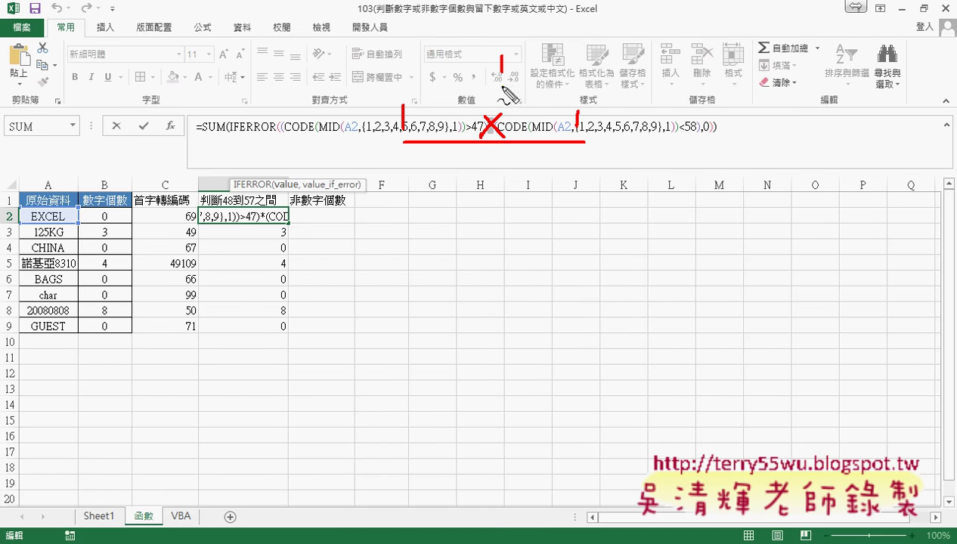
# Step: Sketch example 1 and 0 results and the combined 0 result, then erase the marks and exit editing
pyautogui.moveTo(402, 66); pyautogui.dragTo(401, 82)
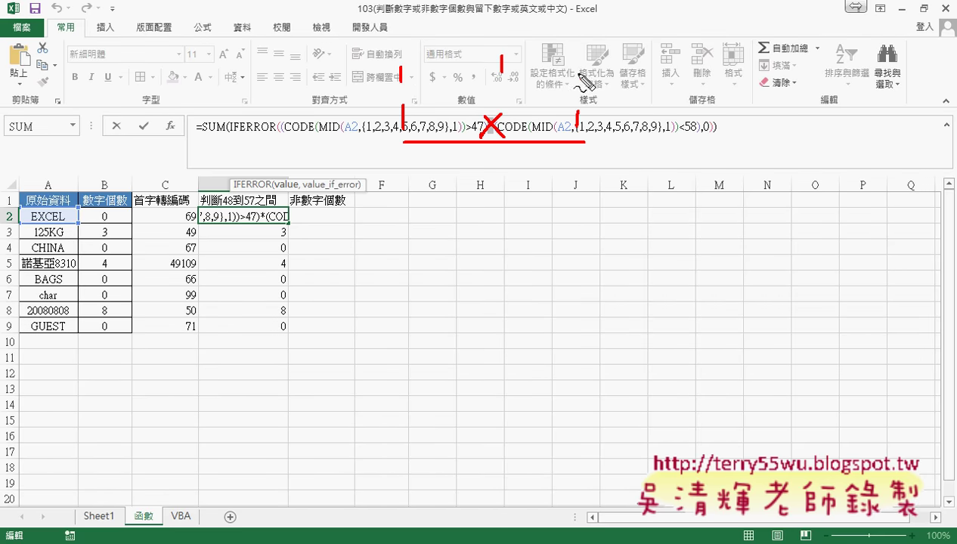
pyautogui.moveTo(579, 74); pyautogui.dragTo(576, 75)
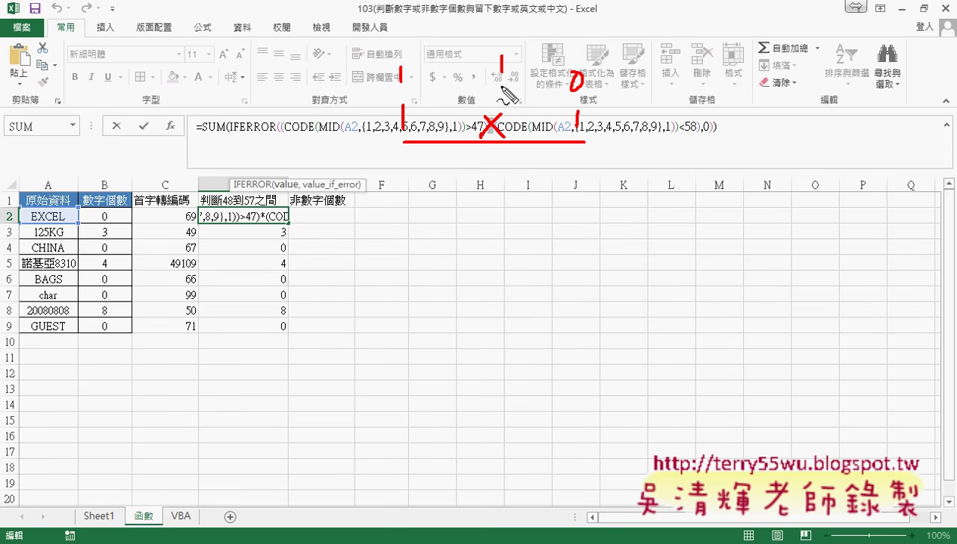
pyautogui.moveTo(507, 94); pyautogui.dragTo(522, 102)
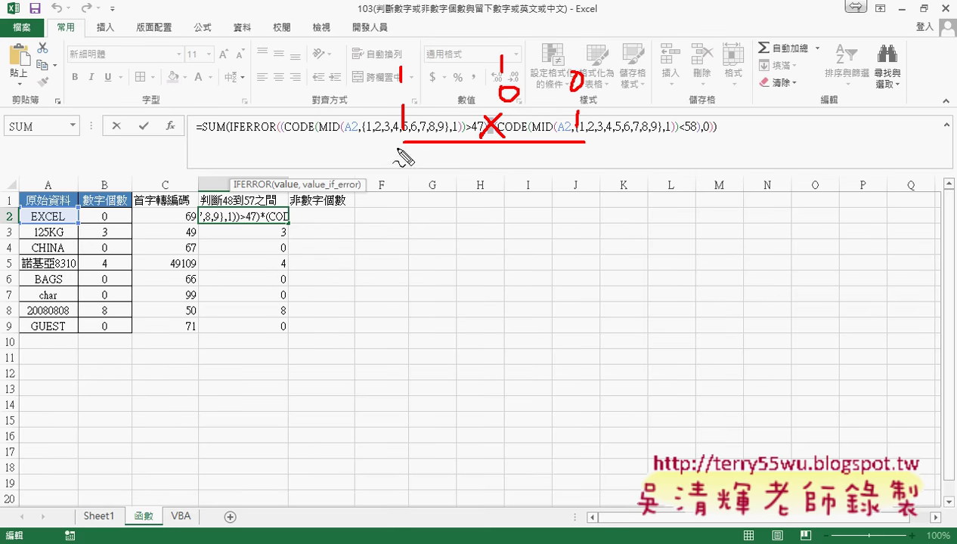
pyautogui.moveTo(403, 147); pyautogui.dragTo(403, 164)
pyautogui.moveTo(575, 169); pyautogui.dragTo(581, 151)
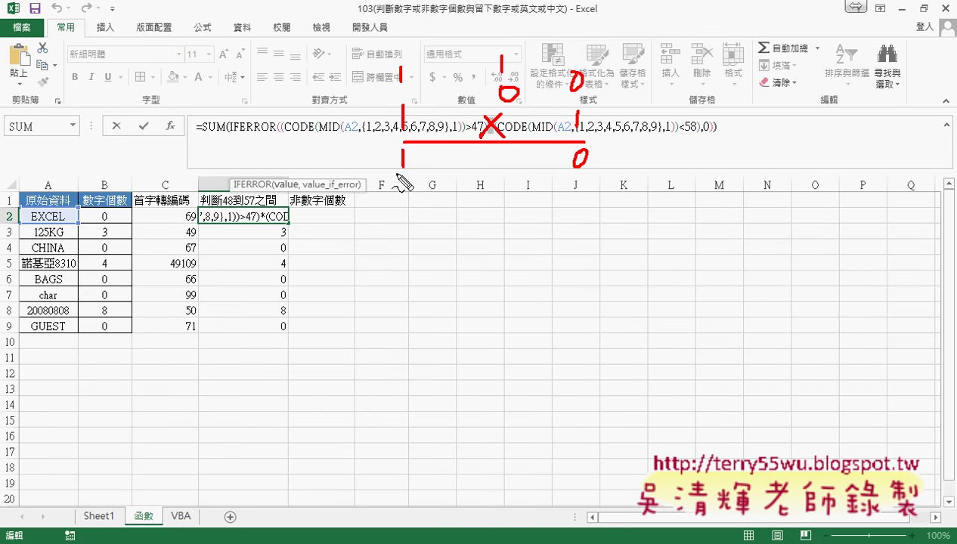
pyautogui.press('Escape')
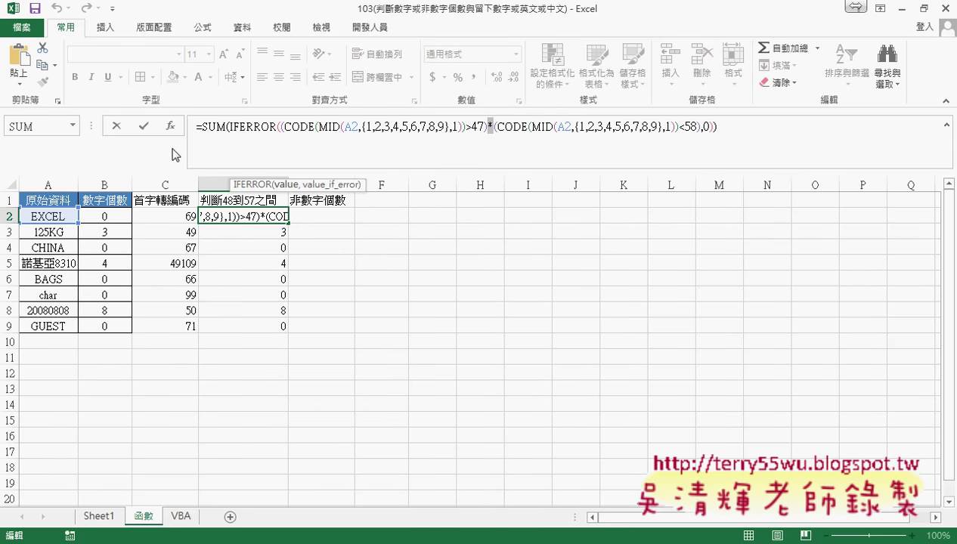
pyautogui.click(116, 126)
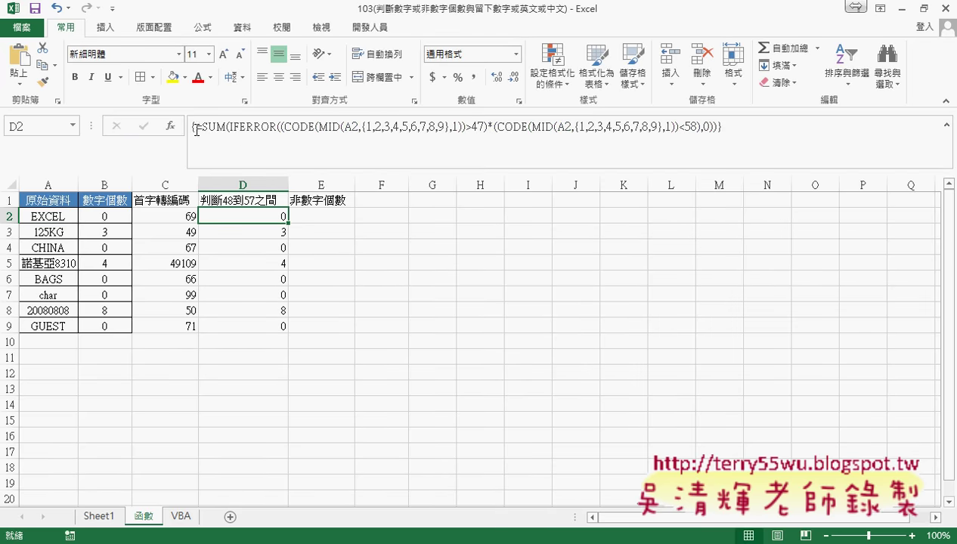
# Step: Copy D2's full SUM(IFERROR) formula text without changing D2
pyautogui.moveTo(195, 129); pyautogui.dragTo(716, 127)
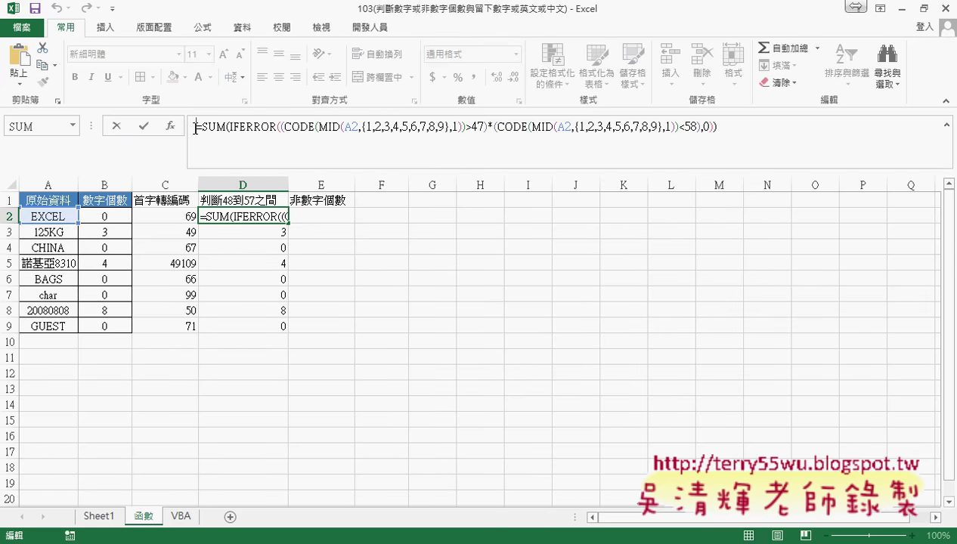
pyautogui.rightClick(602, 134)
pyautogui.click(628, 154)
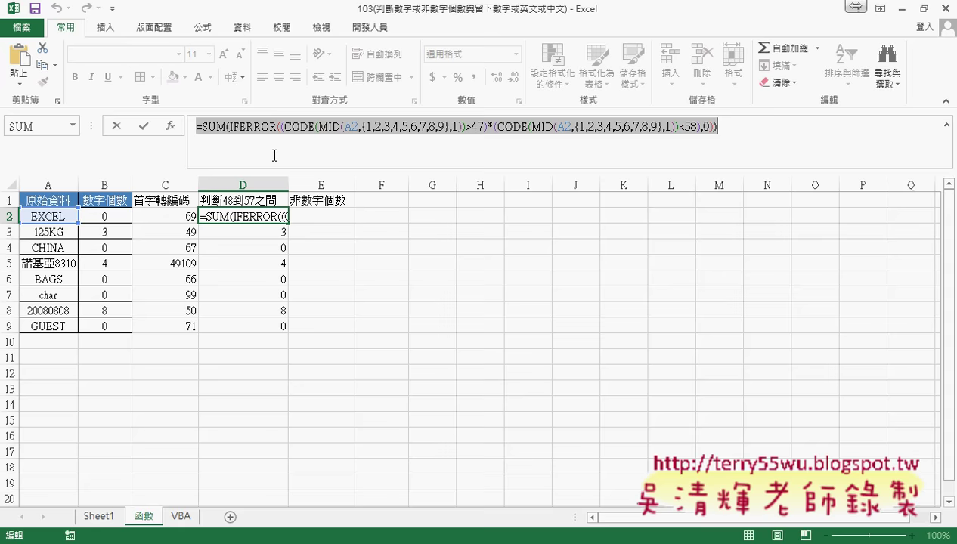
pyautogui.click(118, 127)
# Step: Paste the formula into E2 and replace its first >47 comparison with <=
pyautogui.click(318, 215)
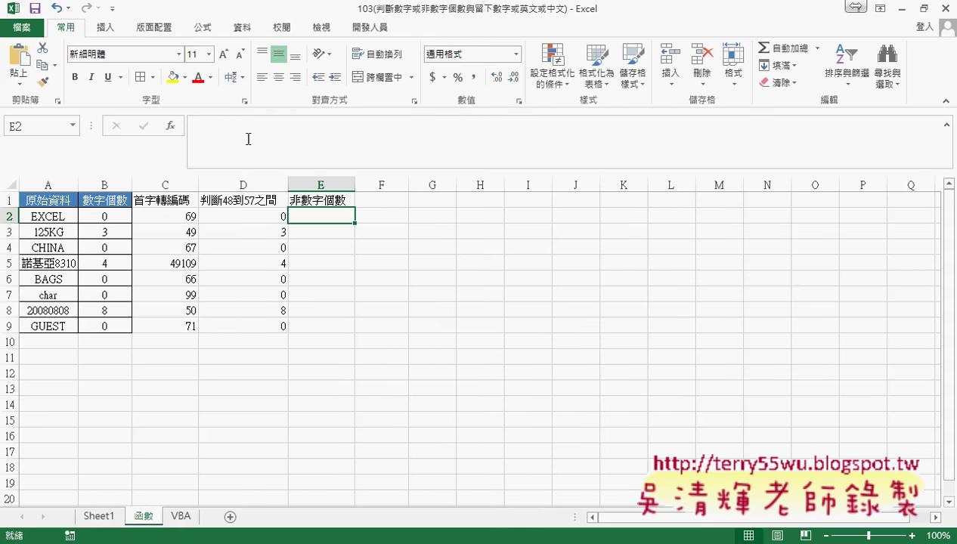
pyautogui.click(245, 131)
pyautogui.rightClick(244, 131)
pyautogui.click(270, 193)
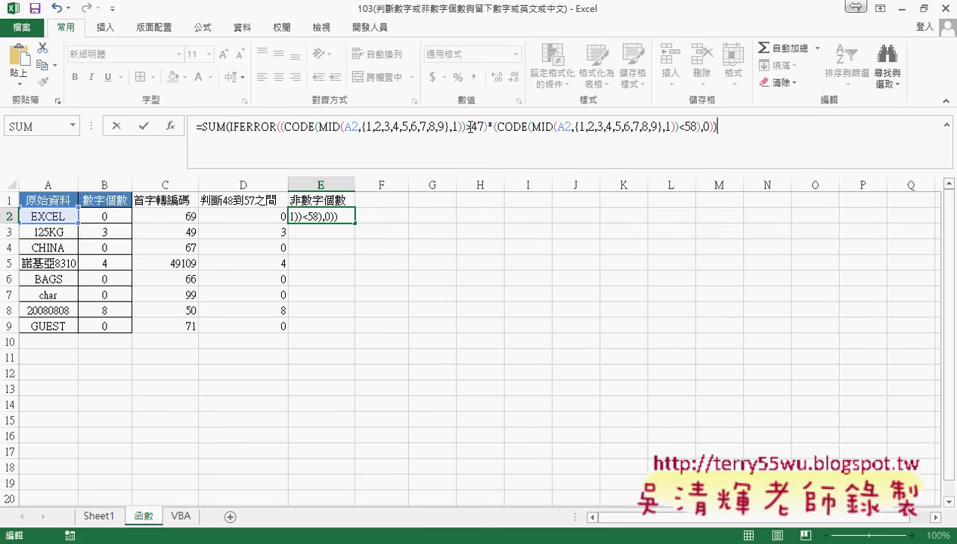
pyautogui.moveTo(465, 127); pyautogui.dragTo(485, 127)
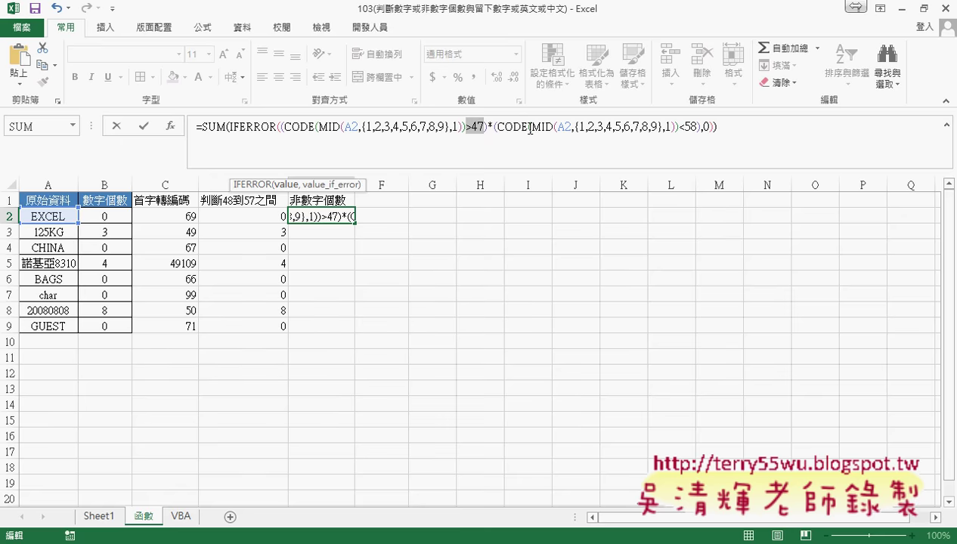
pyautogui.write('<')
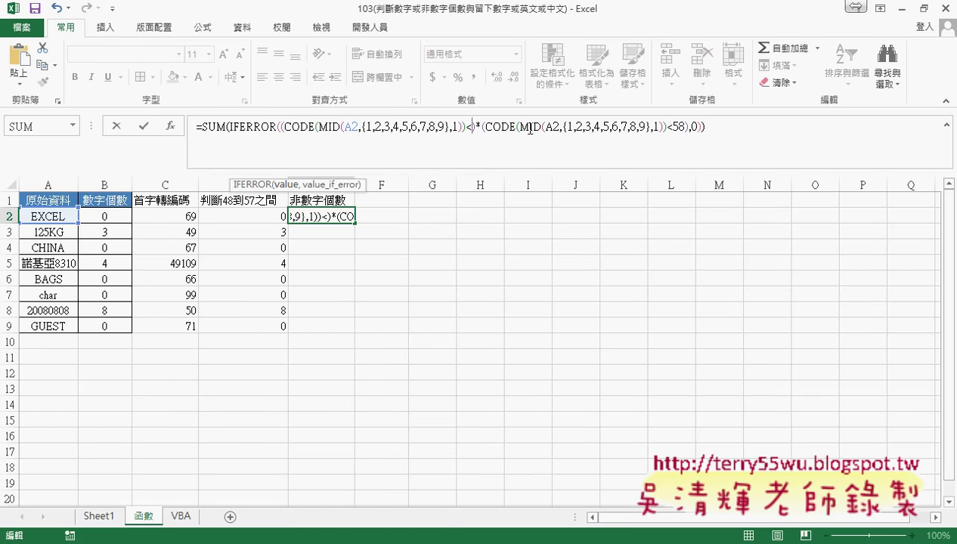
pyautogui.write('=')
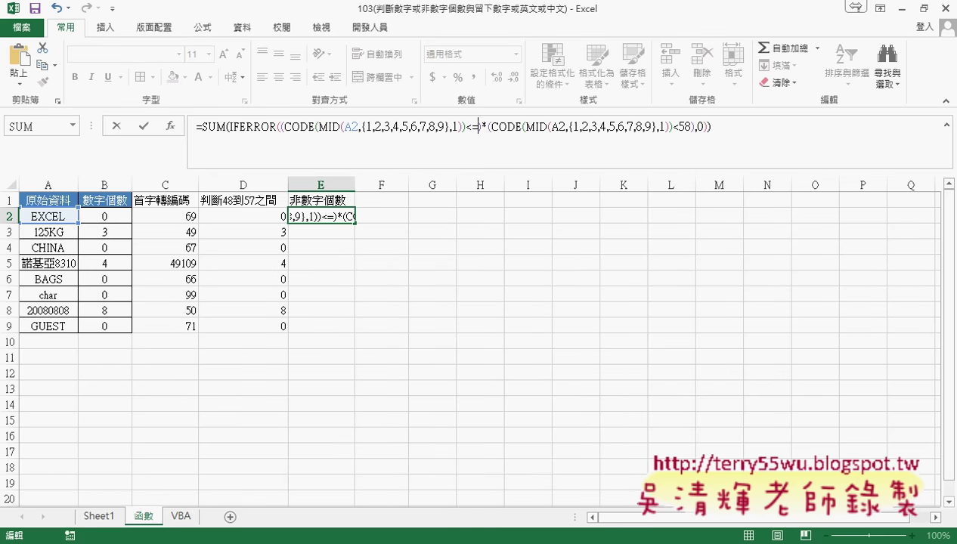
pyautogui.hotkey('alt', 'Tab')
# Step: Scroll up to the ASCII table, mark the code 46 boundary and code 57 row, then return to Excel
pyautogui.scroll(5, 439, 354)
pyautogui.scroll(5, 439, 354)
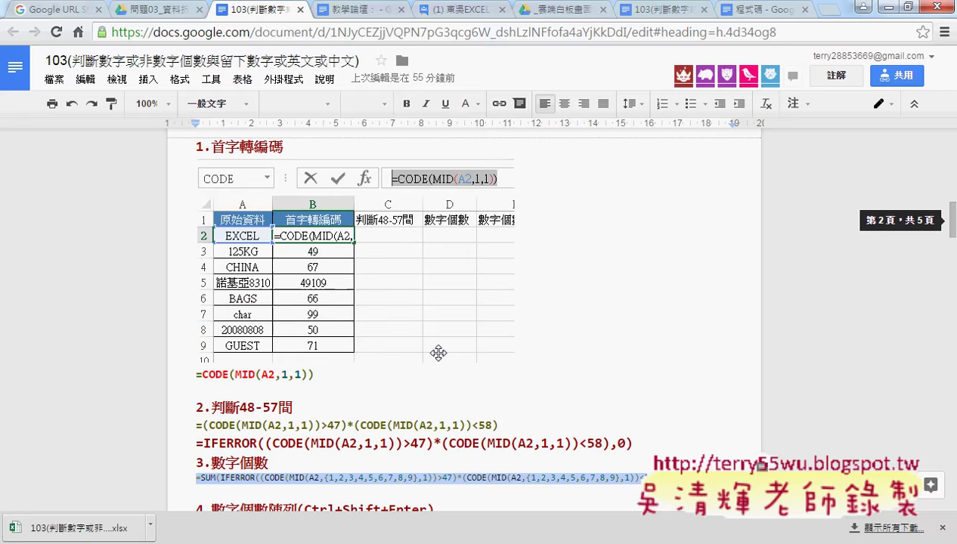
pyautogui.scroll(5, 439, 354)
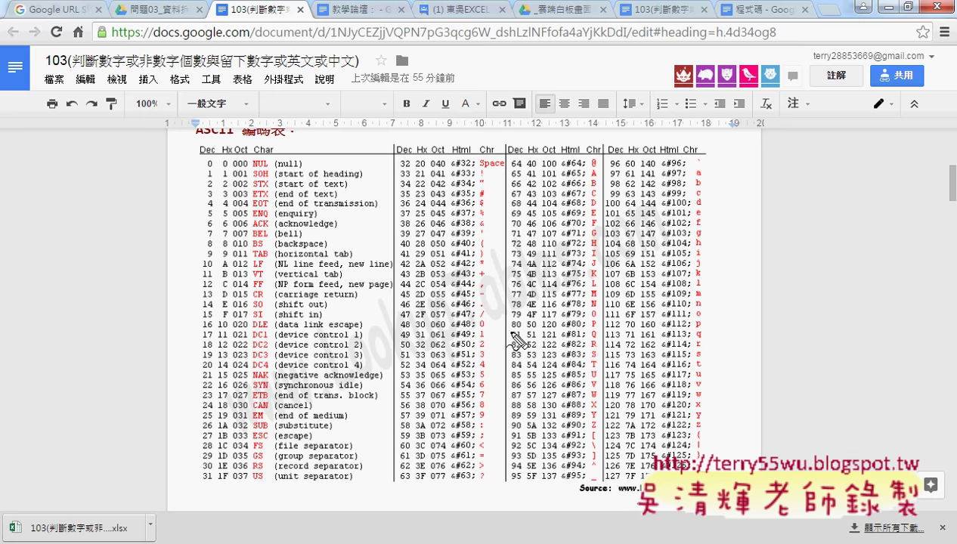
pyautogui.moveTo(491, 312); pyautogui.dragTo(391, 313)
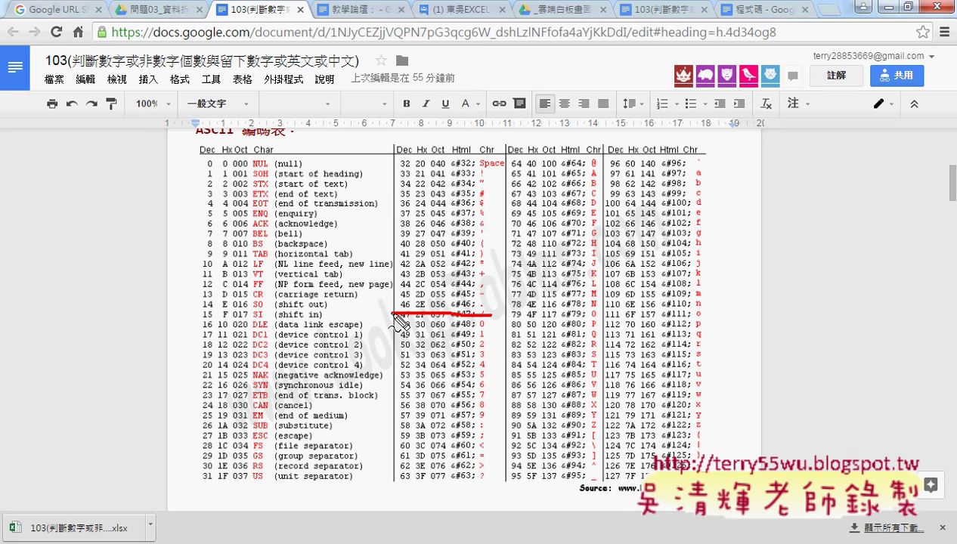
pyautogui.moveTo(490, 421); pyautogui.dragTo(384, 422)
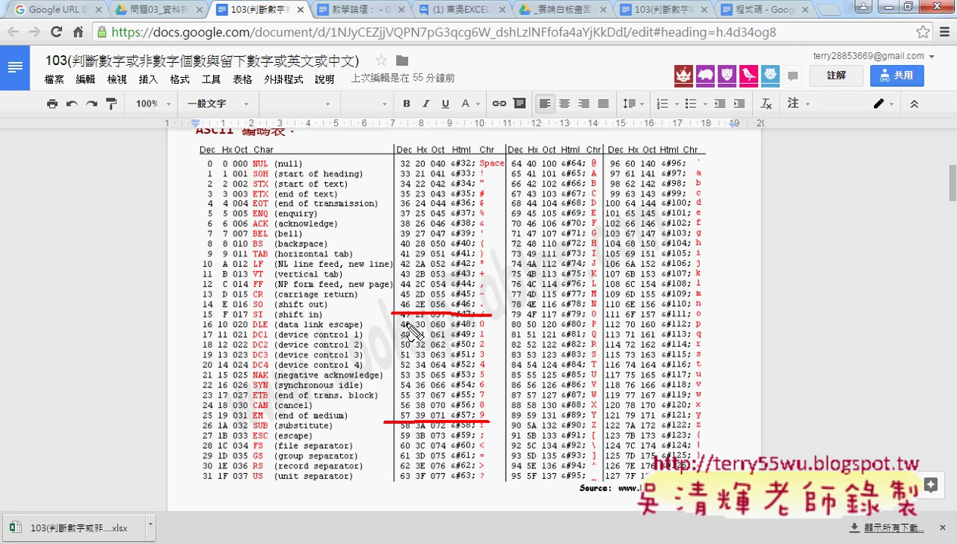
pyautogui.press('Escape')
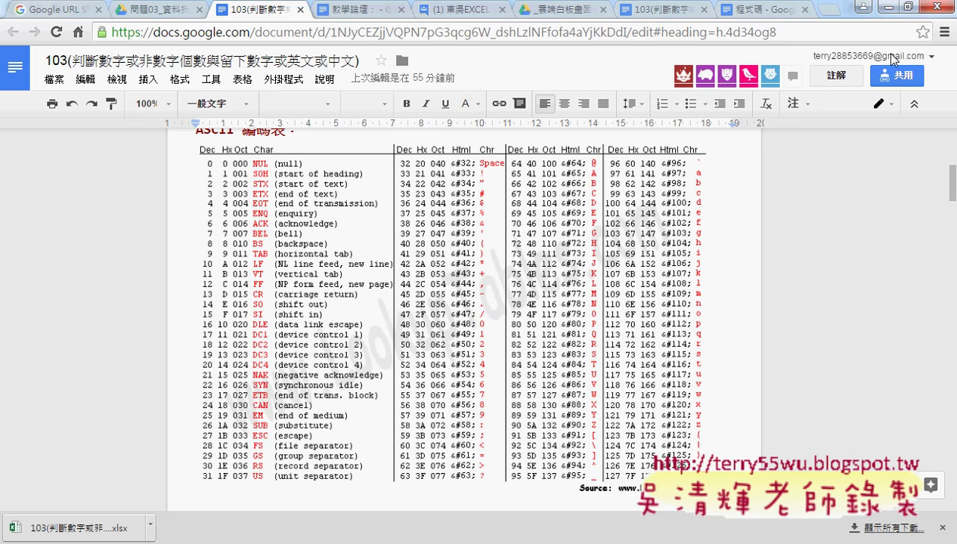
pyautogui.hotkey('alt', 'Tab')
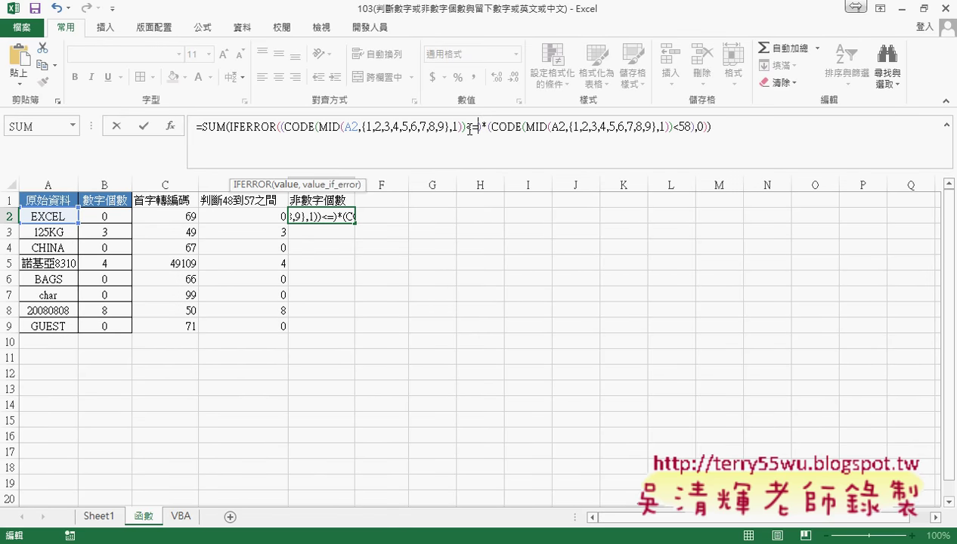
# Step: Complete E2's first test as <=47 and change the second comparison from <58 to >58
pyautogui.click(474, 127)
pyautogui.write('47')
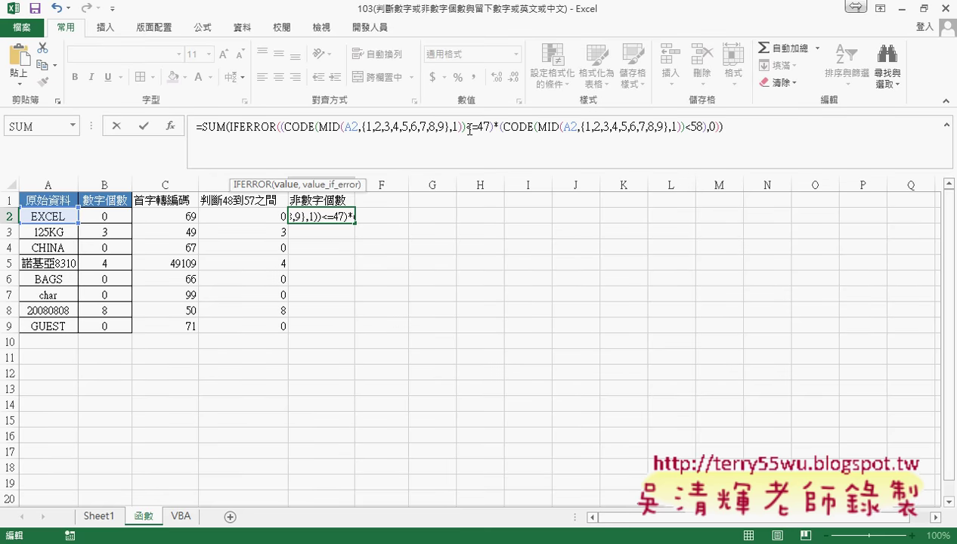
pyautogui.moveTo(685, 127); pyautogui.dragTo(699, 127)
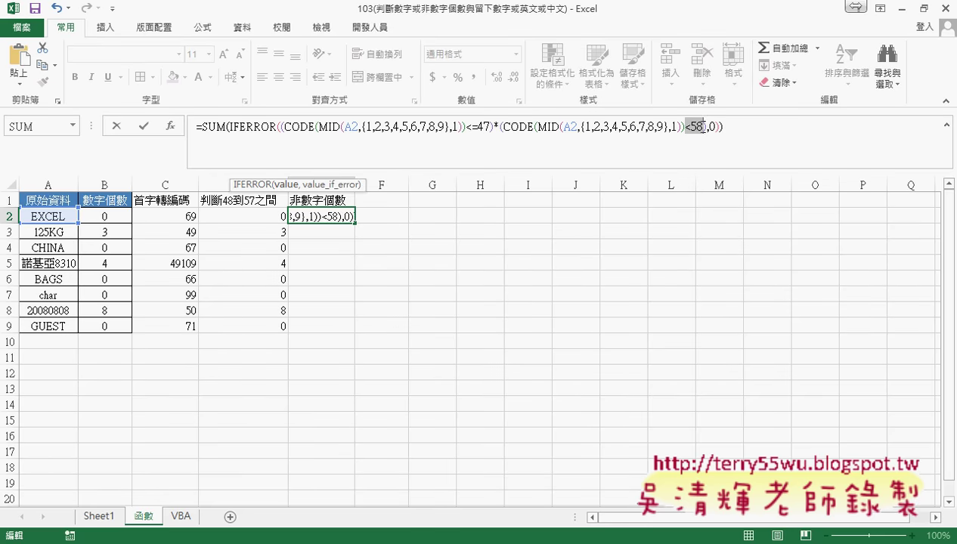
pyautogui.write('>=')
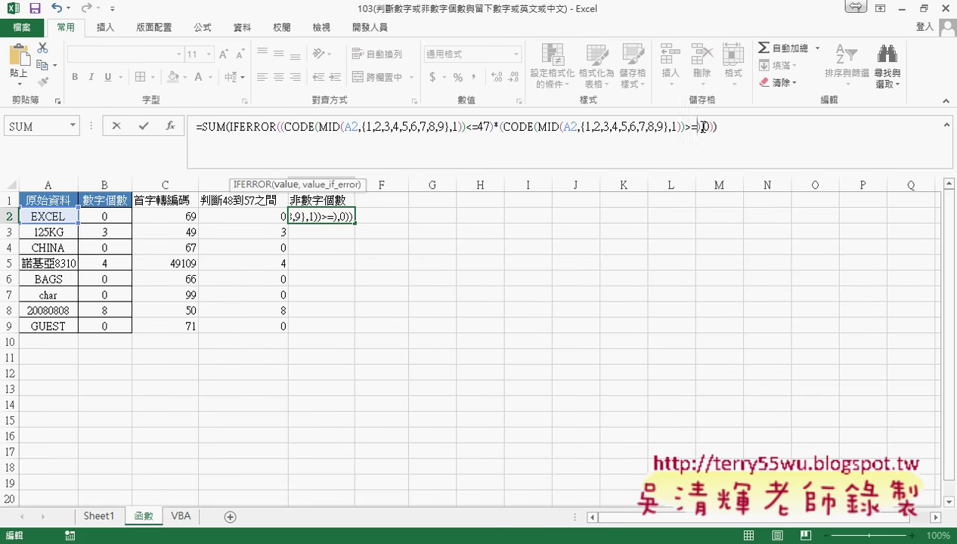
pyautogui.write('5')
pyautogui.write('9')
pyautogui.press('Left')
pyautogui.press('Left')
pyautogui.press('Left')
pyautogui.press('Delete')
pyautogui.press('Right')
pyautogui.press('Delete')
pyautogui.write('8')
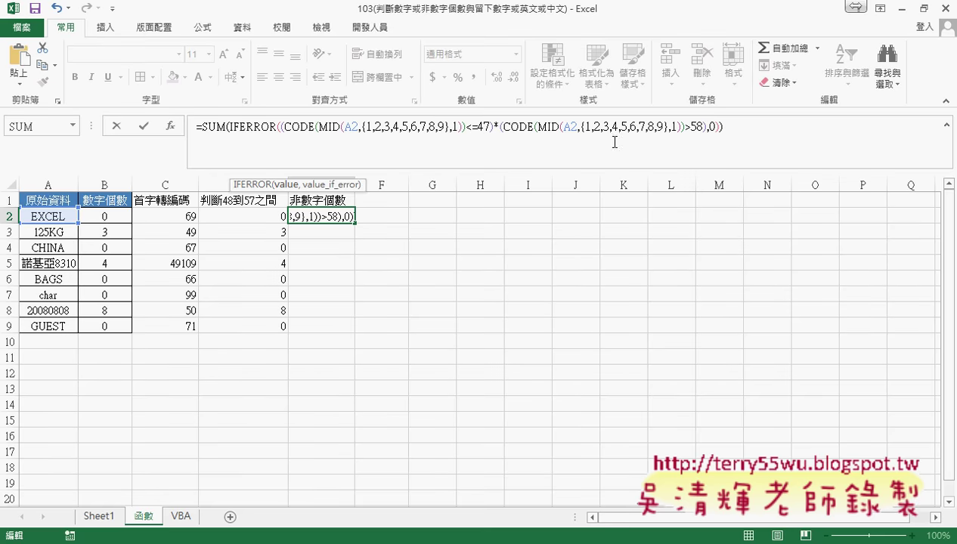
# Step: Change E2's first test from <=47 to <48, then switch to the ASCII table
pyautogui.moveTo(472, 125); pyautogui.dragTo(479, 125)
pyautogui.press('Delete')
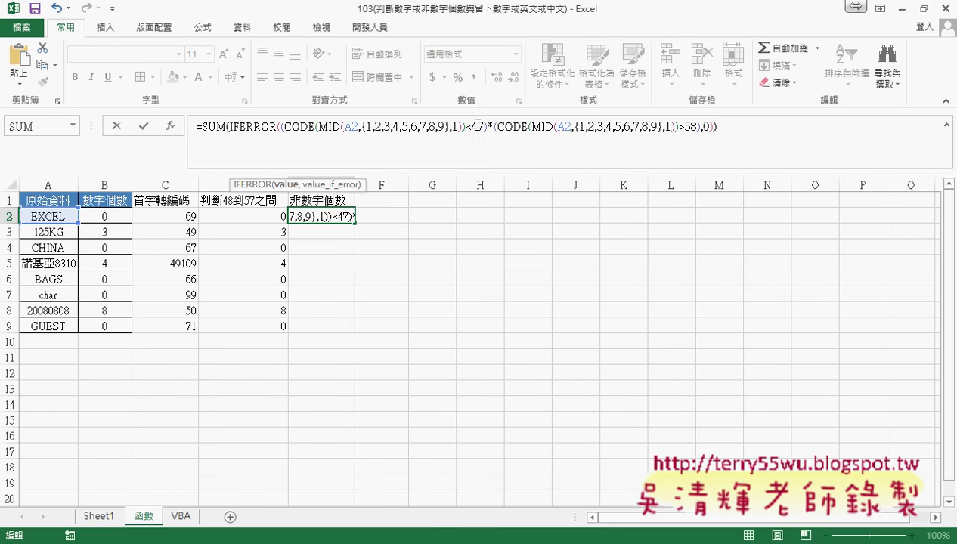
pyautogui.click(479, 125)
pyautogui.press('Delete')
pyautogui.write('8')
pyautogui.moveTo(470, 127); pyautogui.dragTo(463, 127)
pyautogui.hotkey('alt', 'Tab')
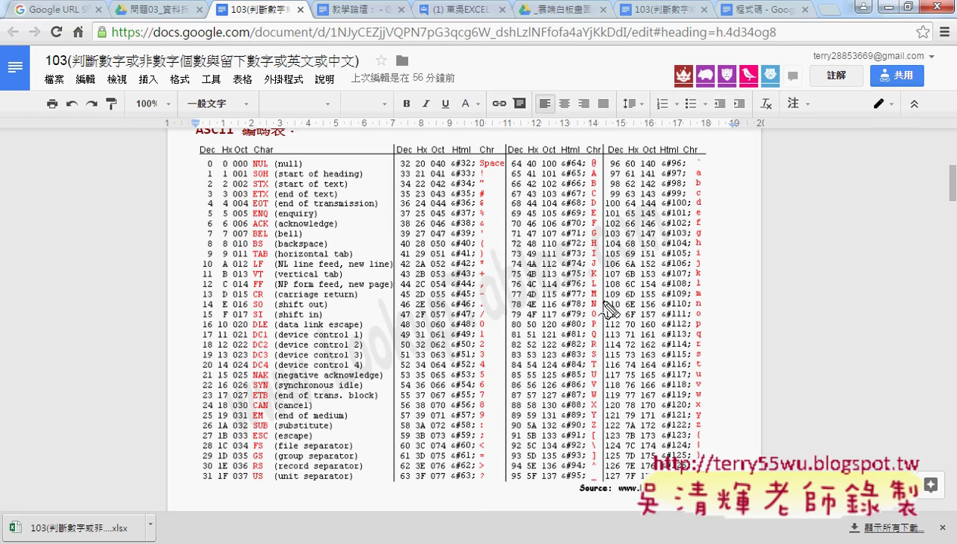
# Step: Mark the ASCII rows for codes 47 and 57, clear the marks, and minimise the browser
pyautogui.moveTo(429, 318)
pyautogui.mouseDown()
pyautogui.moveTo(517, 318)
pyautogui.moveTo(499, 273)
pyautogui.moveTo(508, 286)
pyautogui.mouseUp()
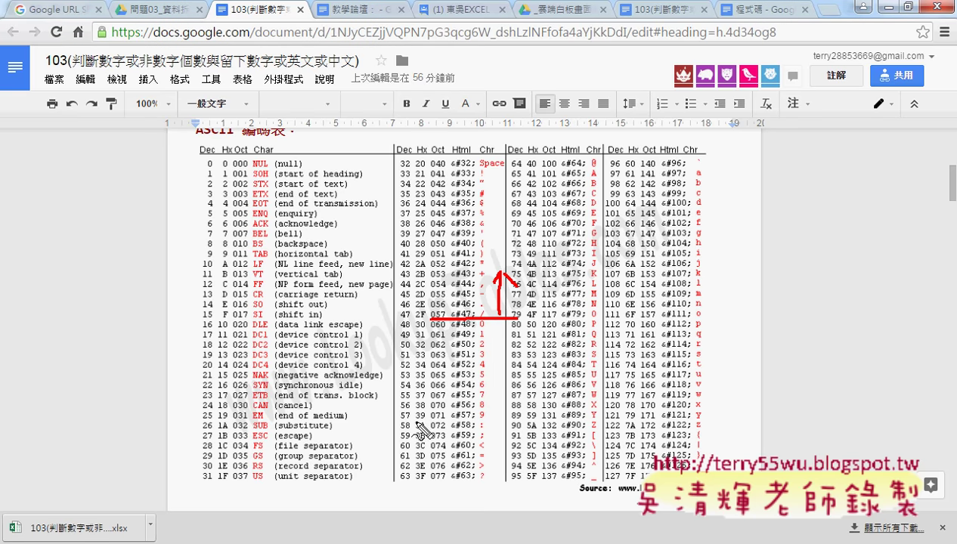
pyautogui.moveTo(427, 424)
pyautogui.mouseDown()
pyautogui.moveTo(507, 424)
pyautogui.moveTo(496, 451)
pyautogui.moveTo(505, 442)
pyautogui.mouseUp()
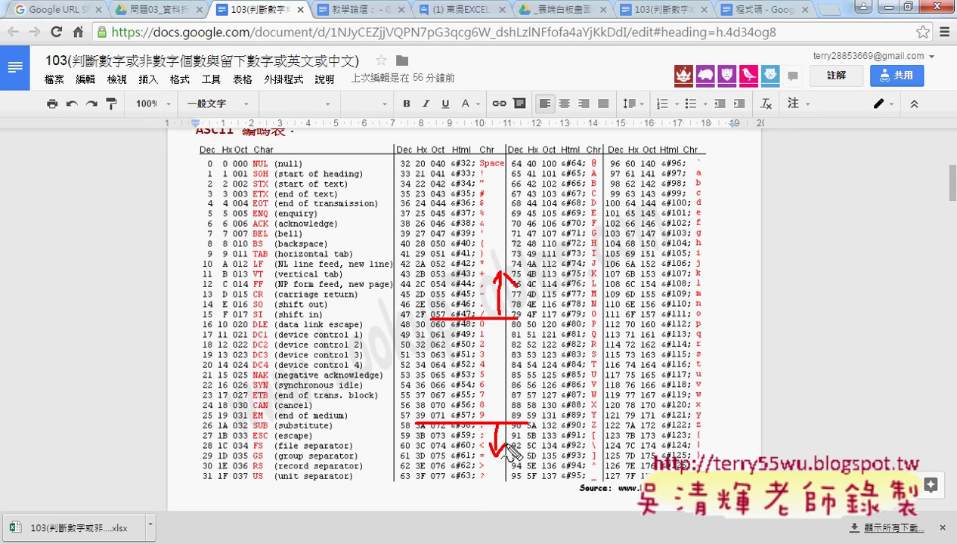
pyautogui.press('Escape')
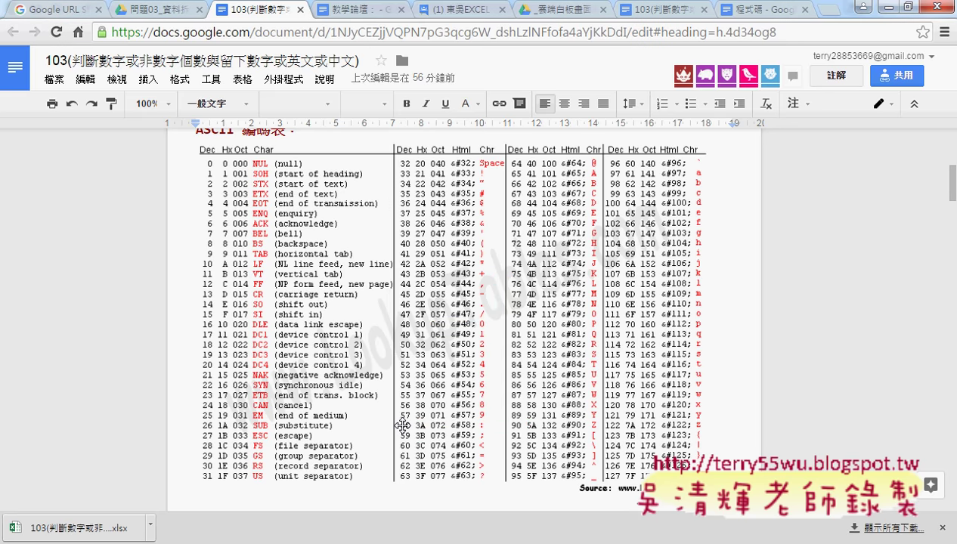
pyautogui.click(883, 6)
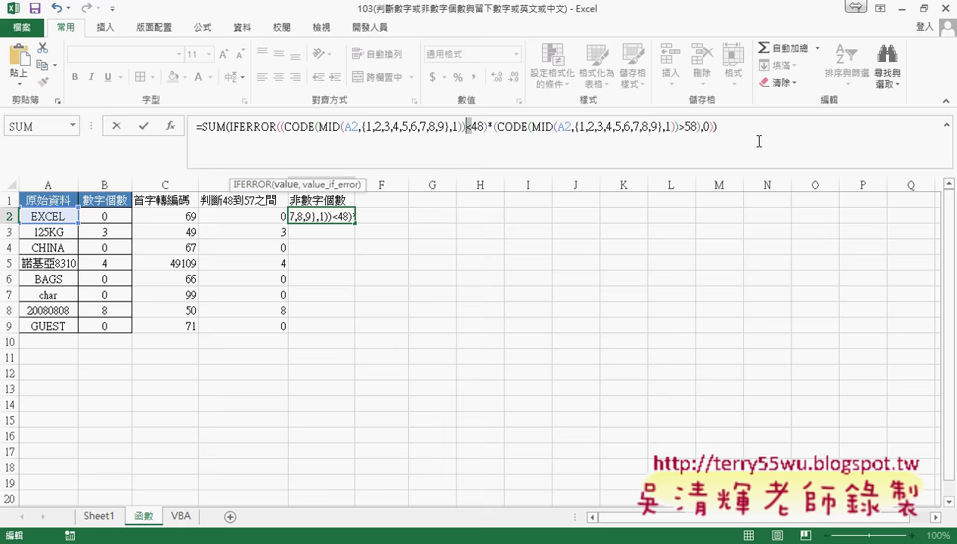
# Step: Change >58 to >57 and * to +, then commit E2 as an array formula returning 5 for EXCEL
pyautogui.click(686, 127)
pyautogui.press('BackSpace')
pyautogui.write('7')
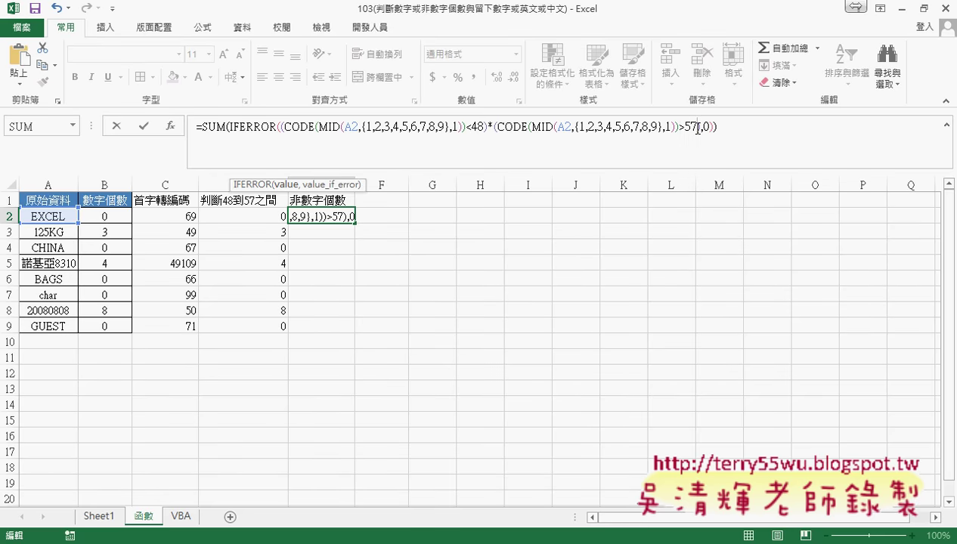
pyautogui.doubleClick(490, 126)
pyautogui.write('+')
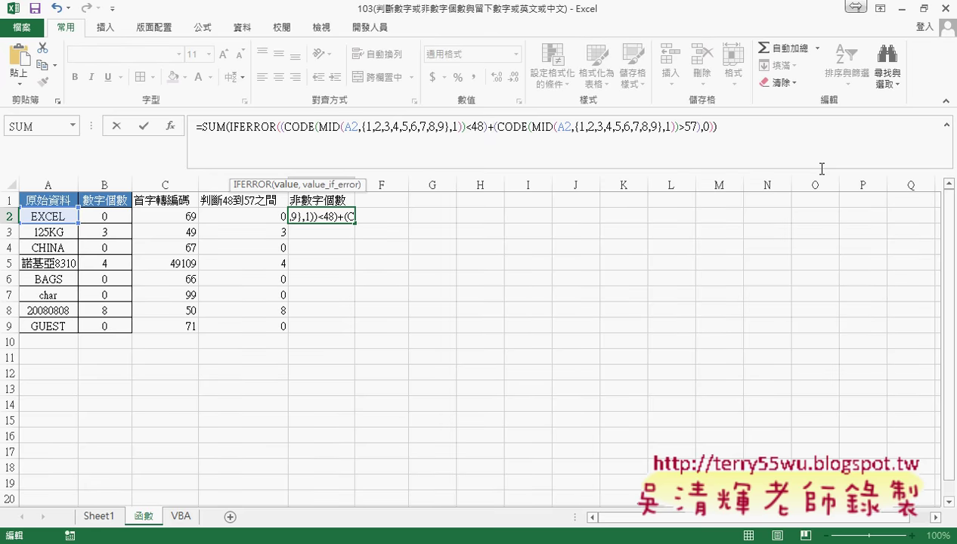
pyautogui.hotkey('ctrl', 'shift', 'Return')
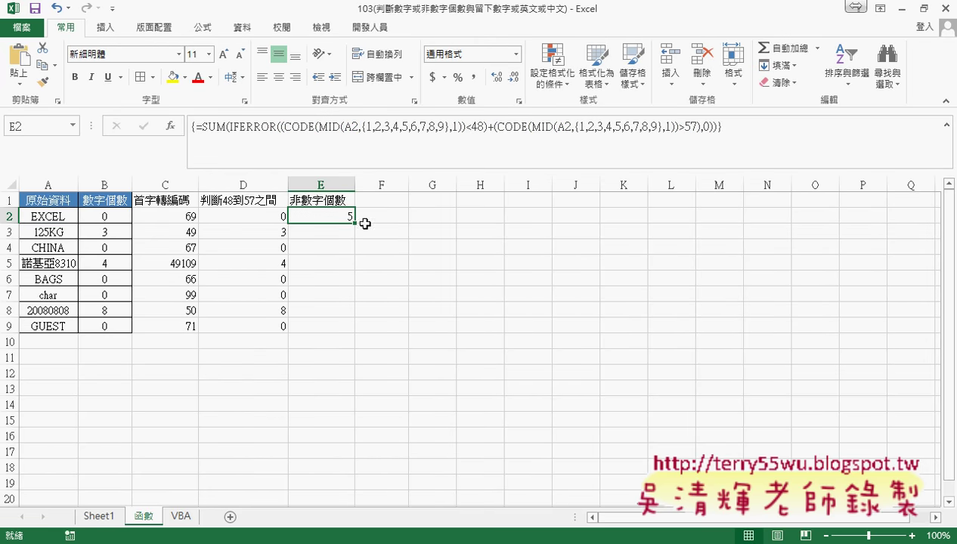
# Step: Fill the E2 non-digit array formula down to E9, then check the copies in E5 and E2
pyautogui.moveTo(355, 224); pyautogui.dragTo(355, 329)
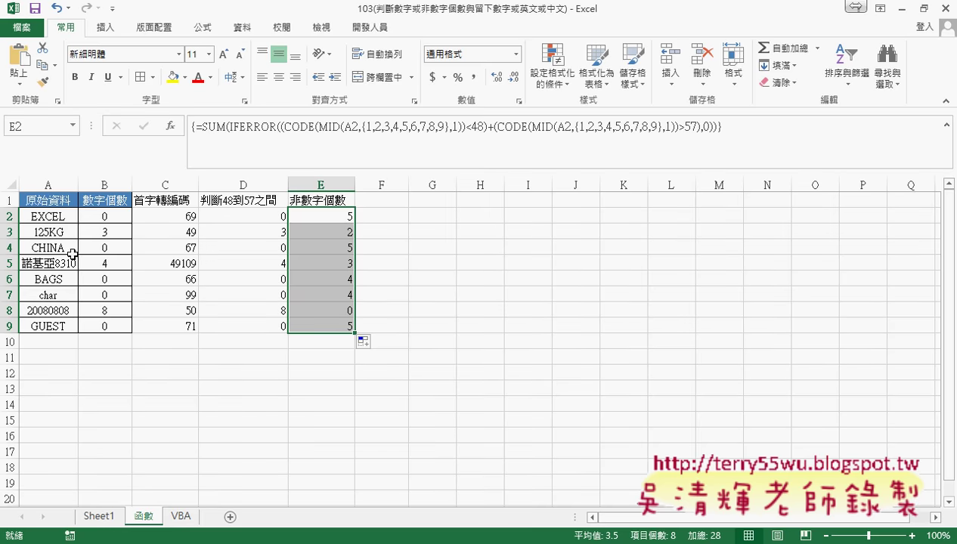
pyautogui.click(329, 263)
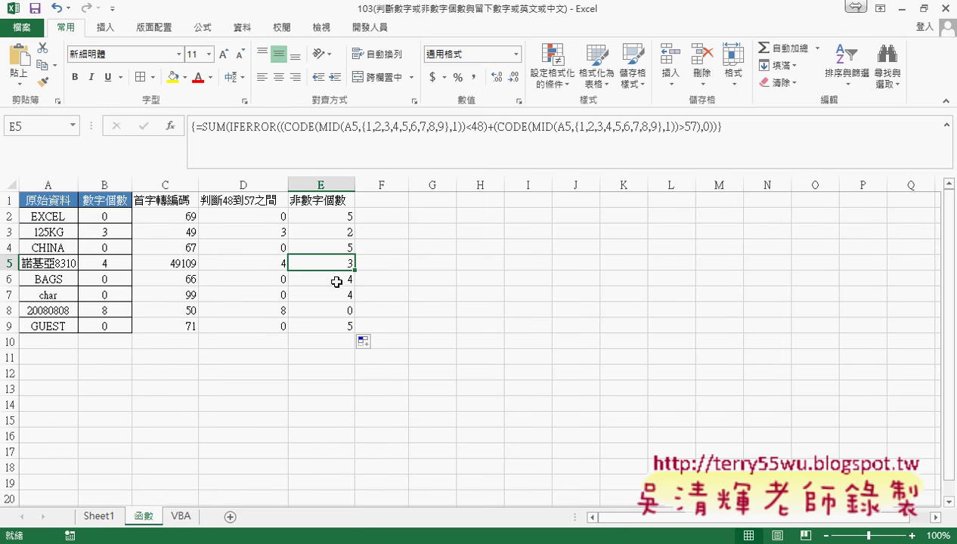
pyautogui.click(339, 216)
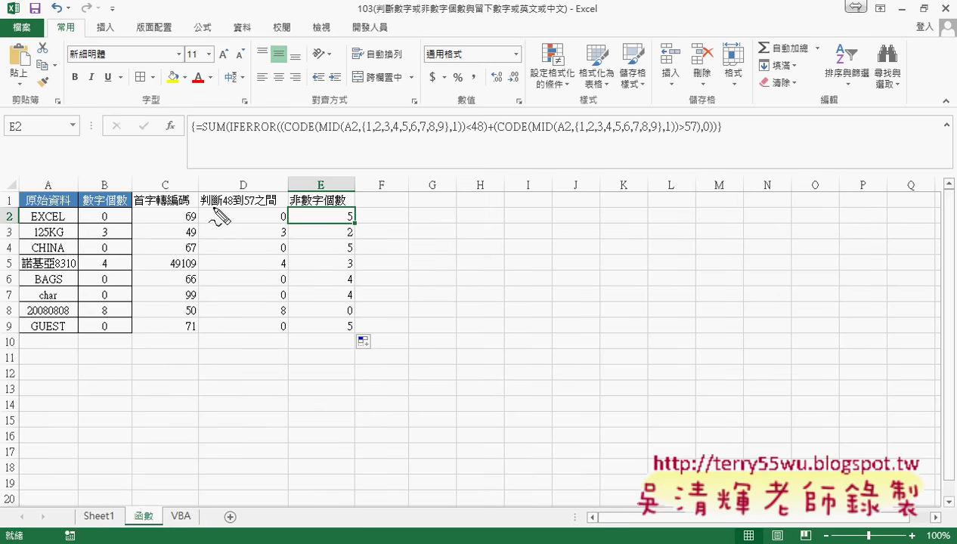
pyautogui.moveTo(213, 207); pyautogui.dragTo(340, 209)
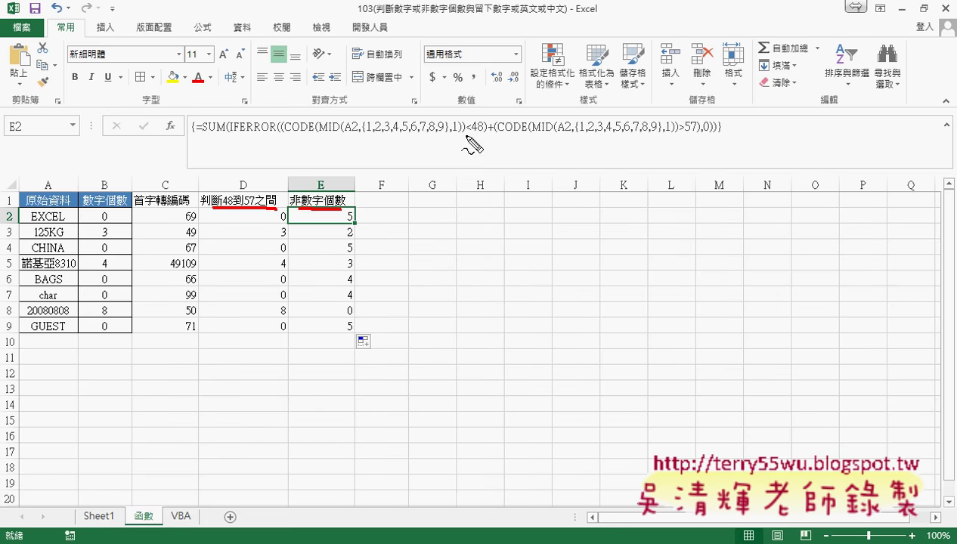
pyautogui.moveTo(465, 137); pyautogui.dragTo(484, 140)
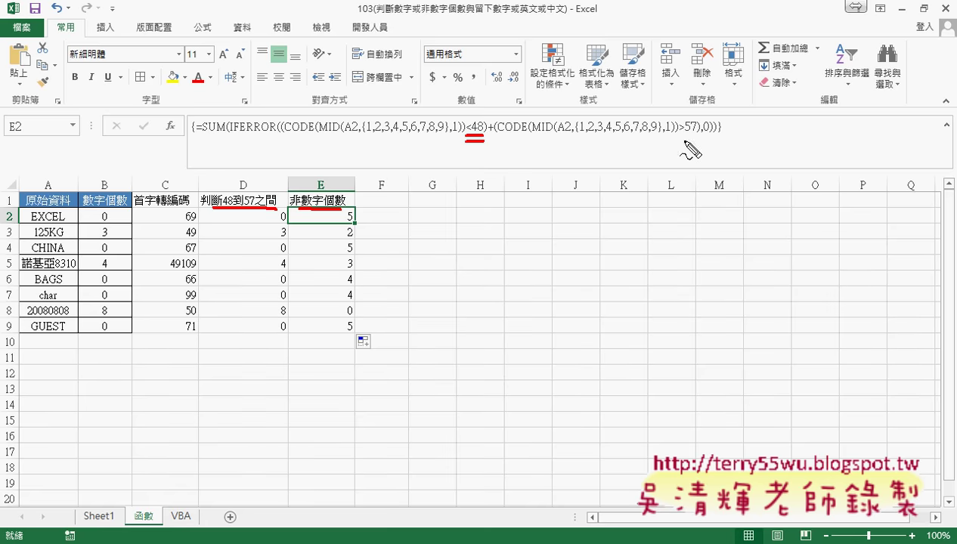
pyautogui.moveTo(677, 137); pyautogui.dragTo(703, 139)
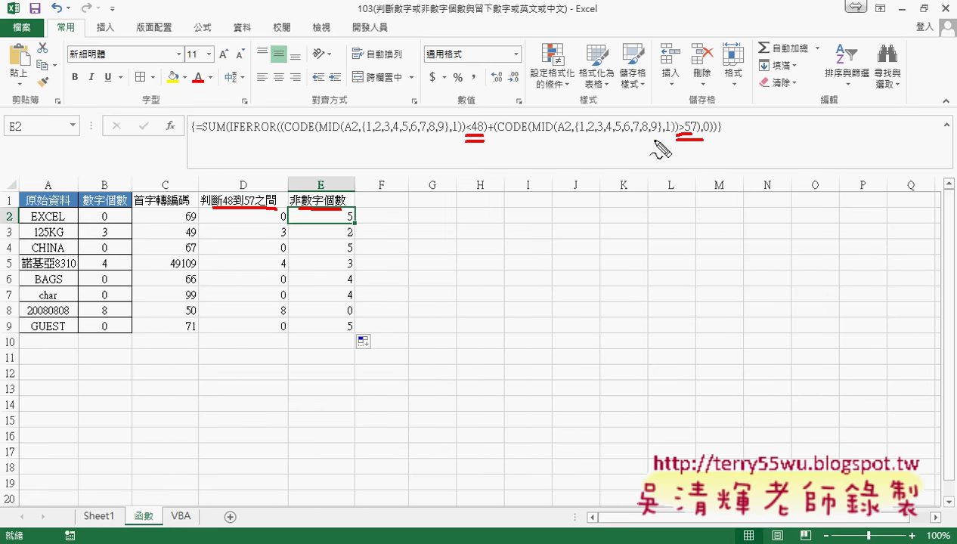
pyautogui.moveTo(487, 138)
pyautogui.mouseDown()
pyautogui.moveTo(499, 138)
pyautogui.moveTo(490, 138)
pyautogui.mouseUp()
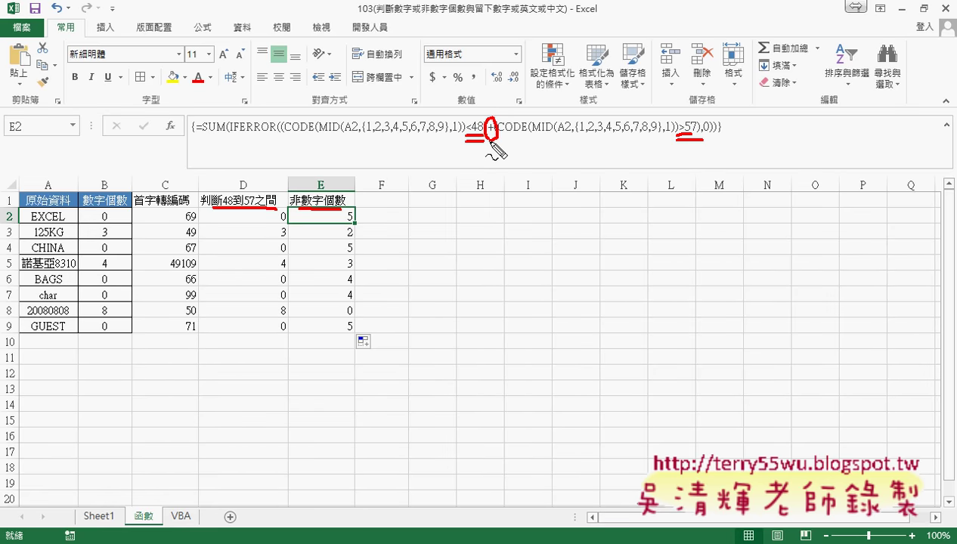